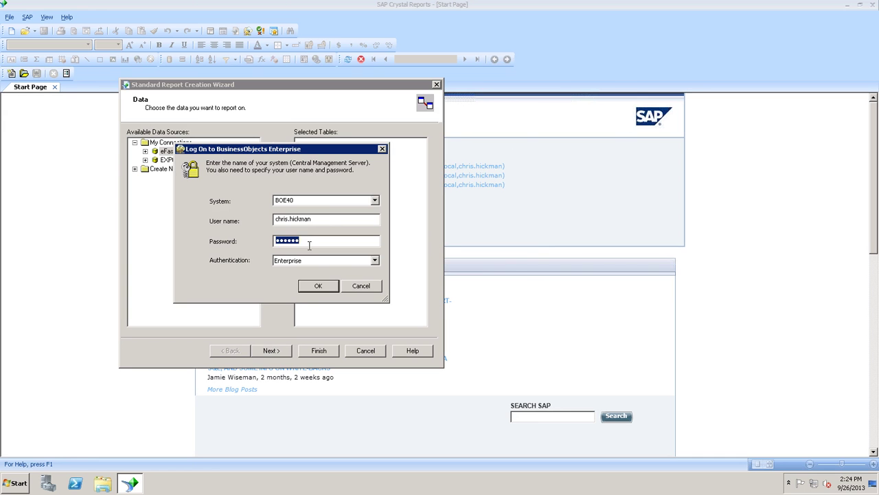
# - Log on to the BOE40 system using Windows AD authentication
pyautogui.press('Return')
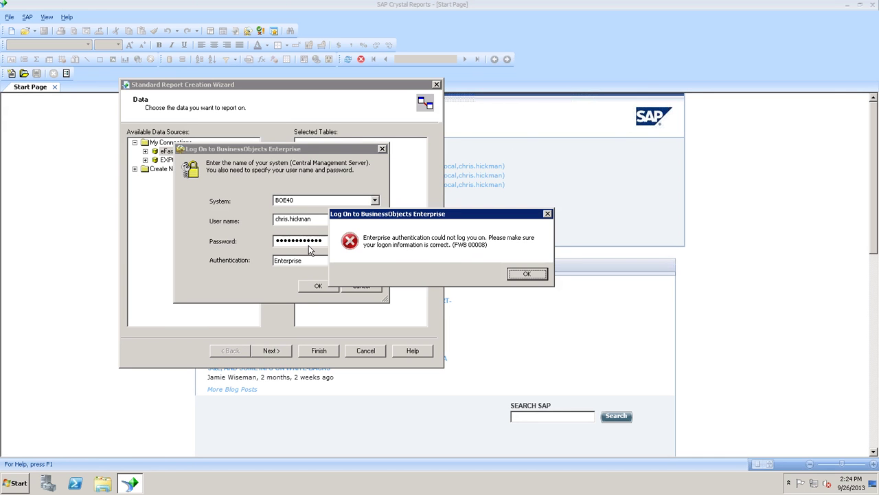
pyautogui.click(546, 276)
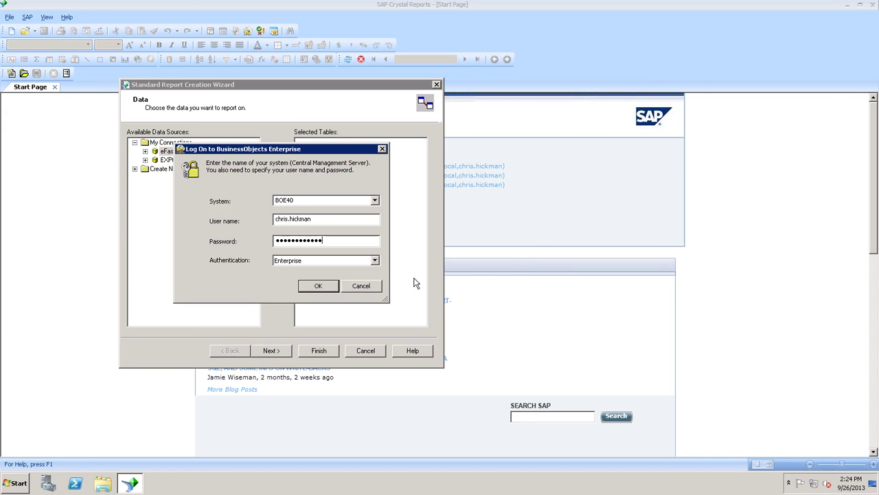
pyautogui.click(376, 262)
pyautogui.click(302, 320)
pyautogui.click(313, 287)
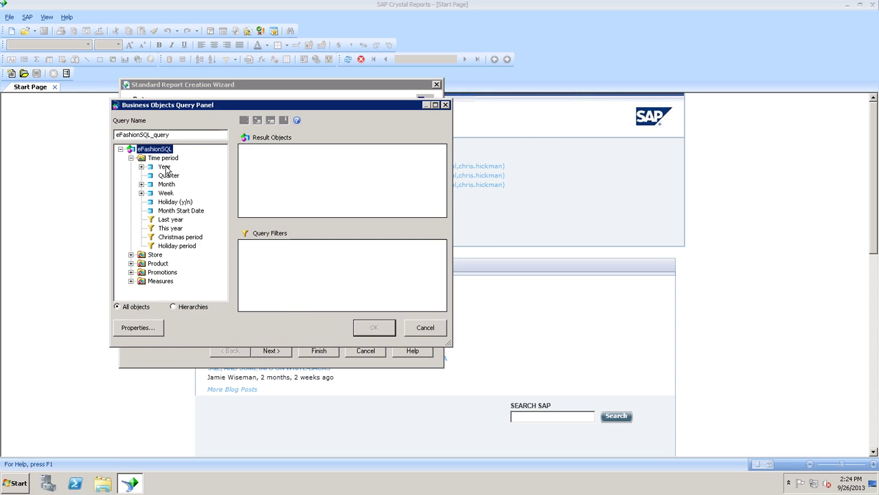
# - Add Year, Store name and Sales revenue to the query's result objects
pyautogui.moveTo(165, 168); pyautogui.dragTo(256, 171)
pyautogui.click(131, 255)
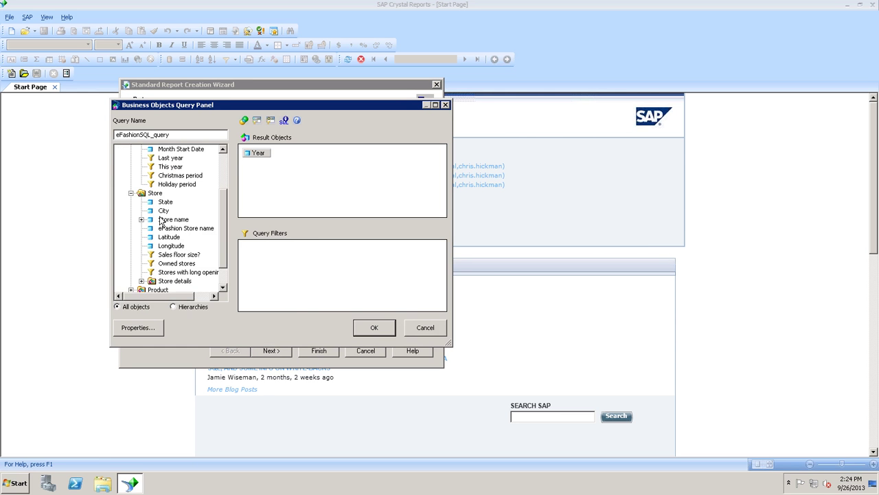
pyautogui.moveTo(163, 225); pyautogui.dragTo(288, 193)
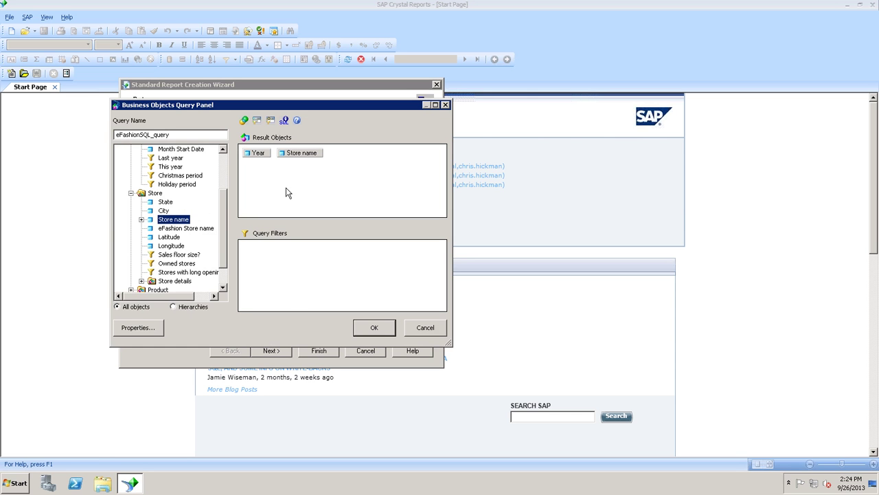
pyautogui.scroll(-1, 144, 274)
pyautogui.click(132, 280)
pyautogui.moveTo(173, 254); pyautogui.dragTo(326, 213)
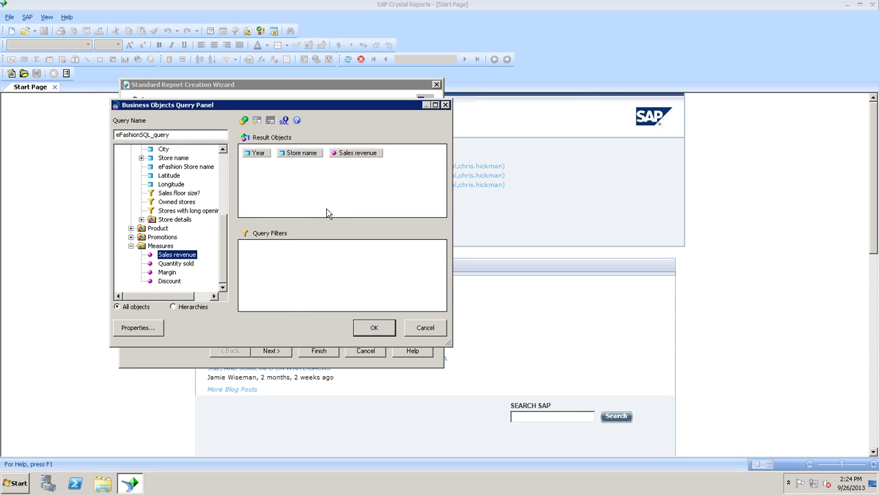
pyautogui.scroll(5, 212, 180)
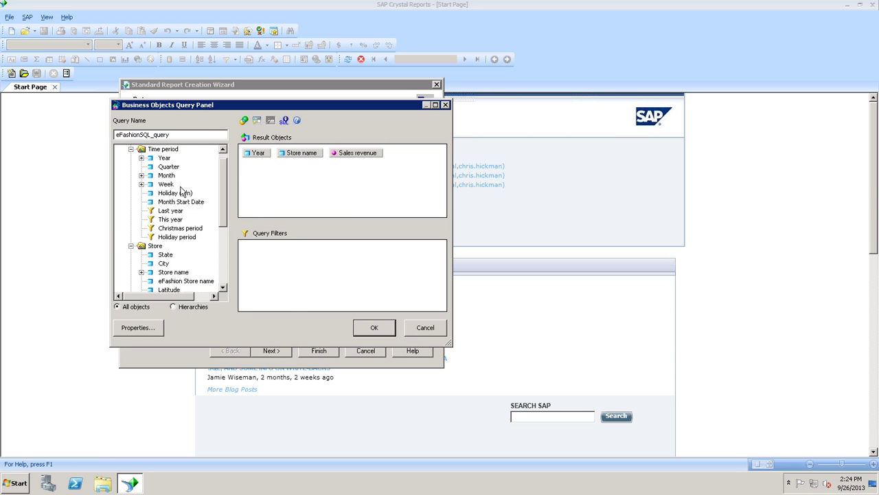
# - Add a State filter that prompts for a value restricted to the list, and finish the query
pyautogui.moveTo(166, 254); pyautogui.dragTo(264, 255)
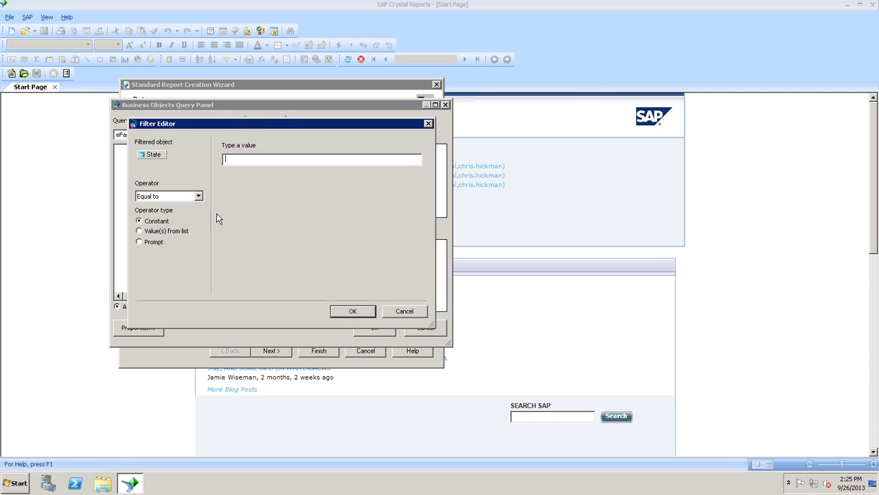
pyautogui.click(139, 242)
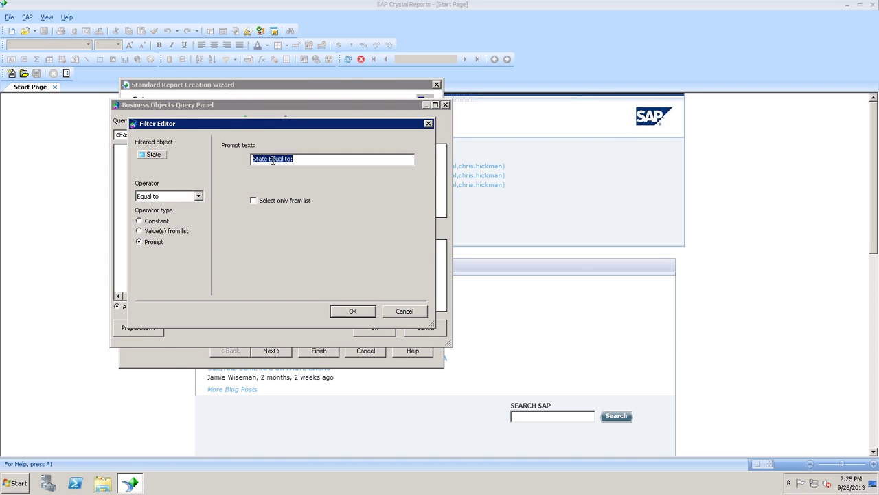
pyautogui.click(296, 200)
pyautogui.click(353, 311)
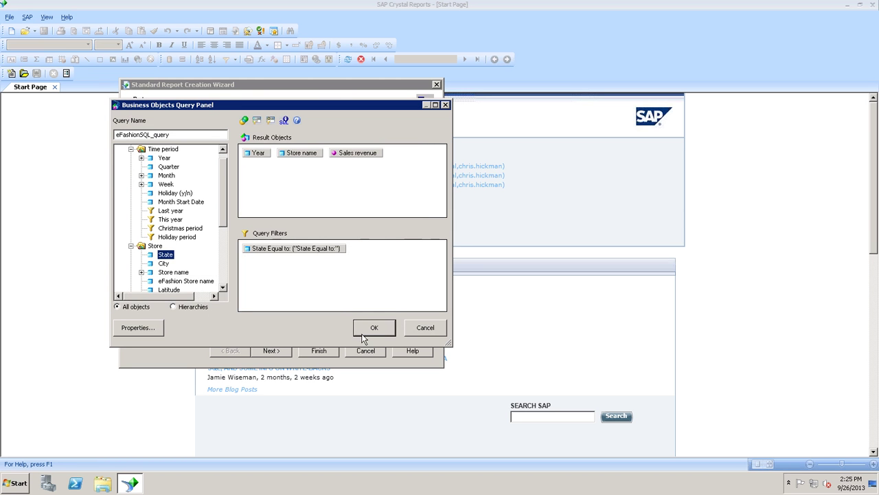
pyautogui.click(371, 330)
# - Add the eFashionSQL query to the report and answer the State prompt with California
pyautogui.click(277, 161)
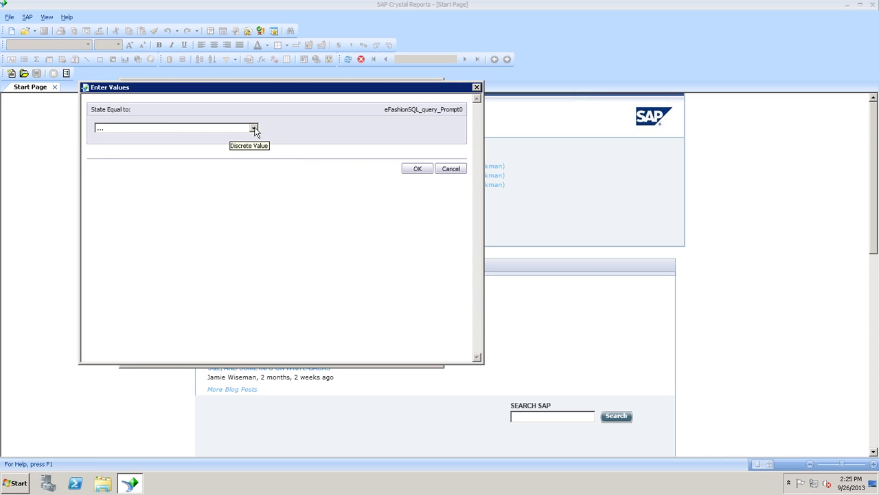
pyautogui.click(253, 128)
pyautogui.click(198, 148)
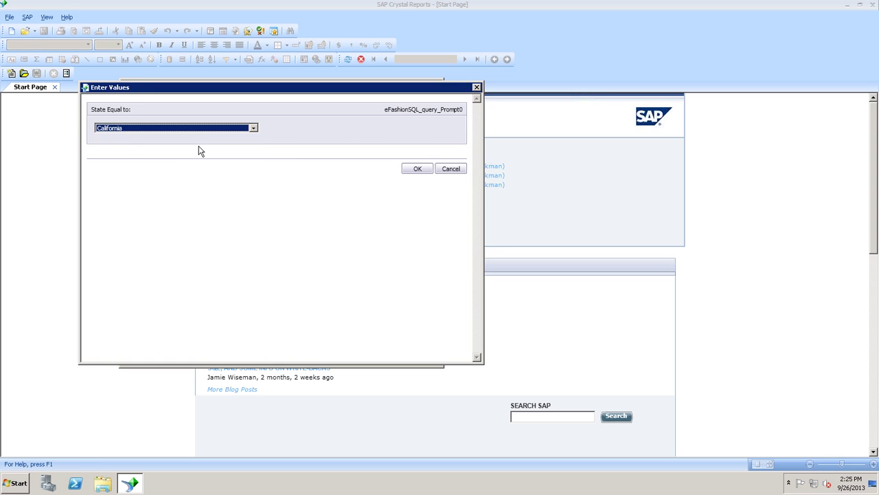
pyautogui.click(416, 170)
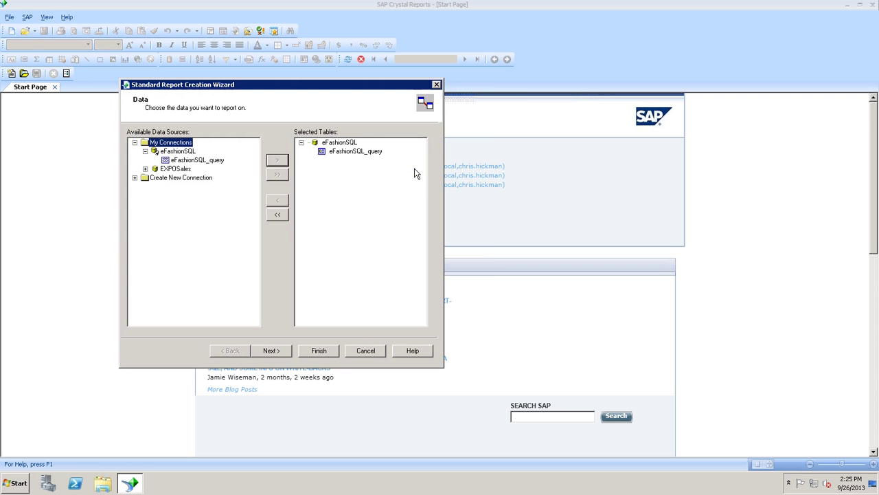
pyautogui.click(350, 151)
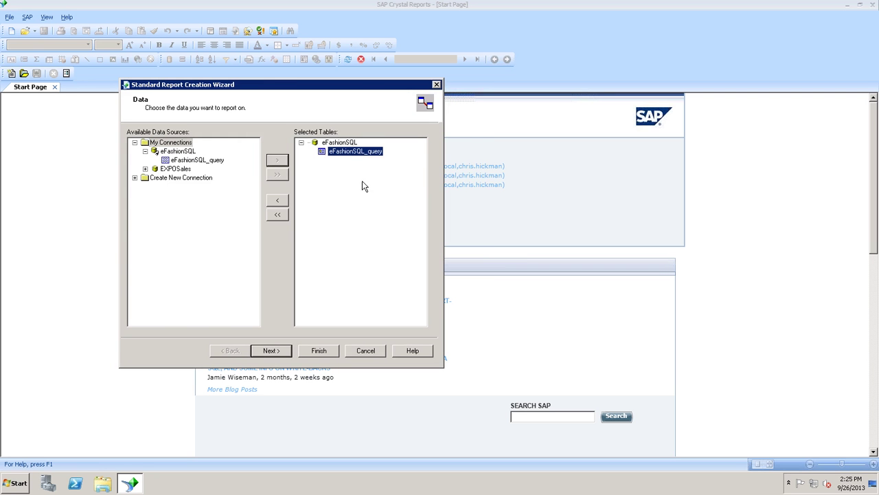
pyautogui.click(272, 351)
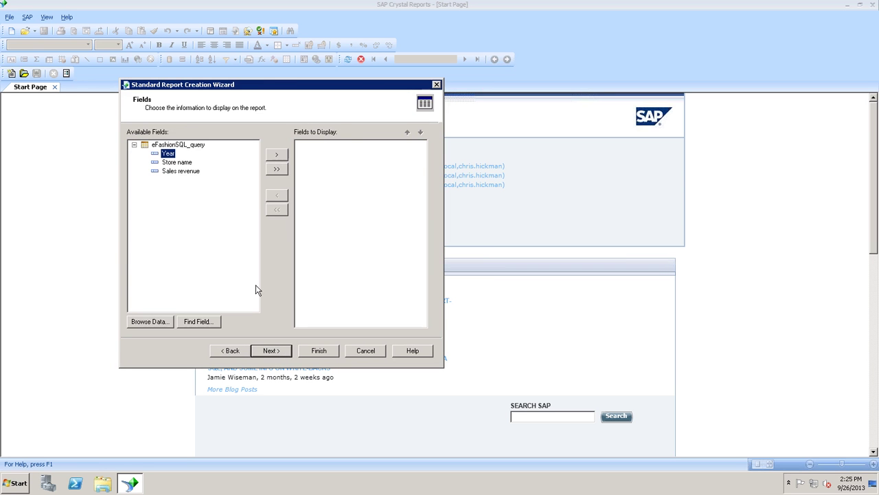
# - Include all three fields, group by Year and keep the Sum of Sales revenue summary
pyautogui.click(276, 169)
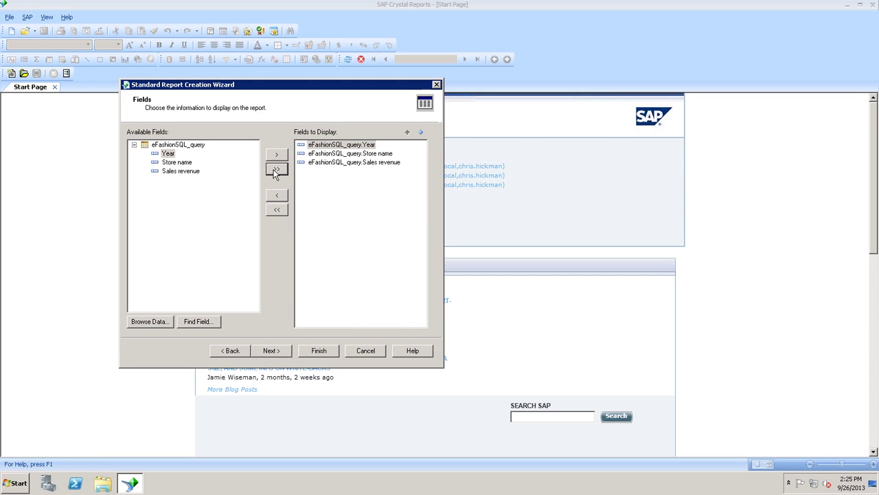
pyautogui.click(282, 352)
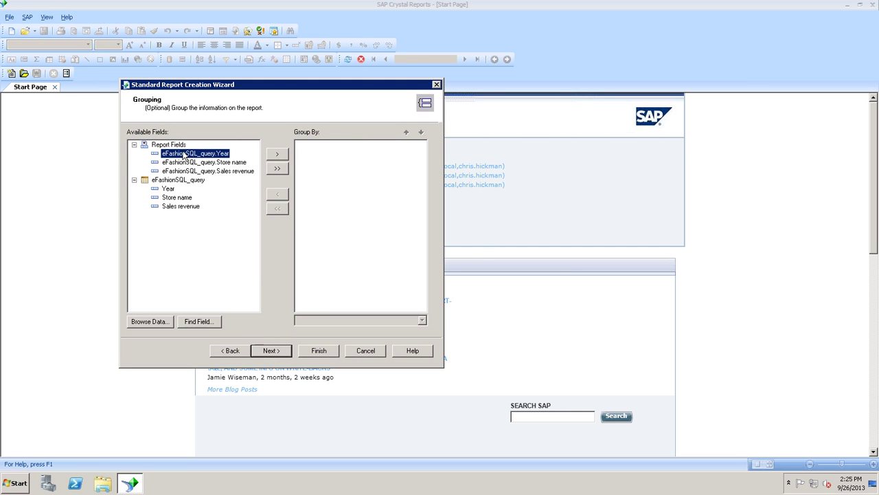
pyautogui.click(277, 155)
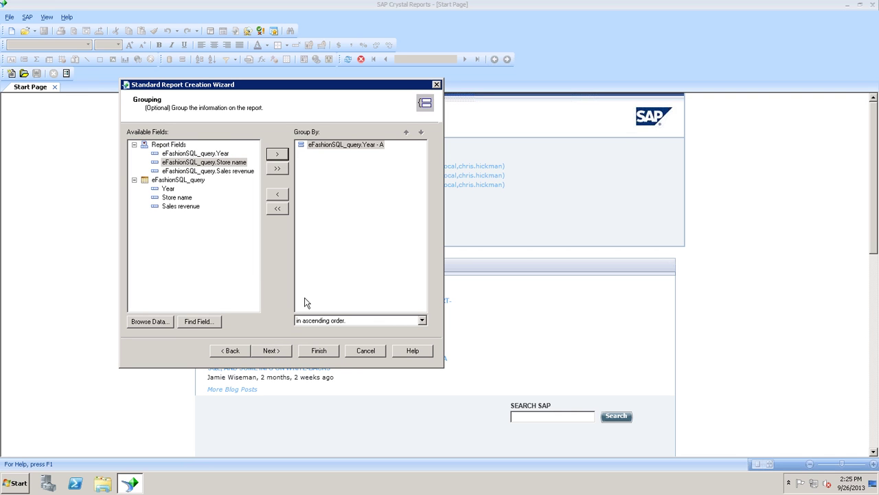
pyautogui.click(273, 351)
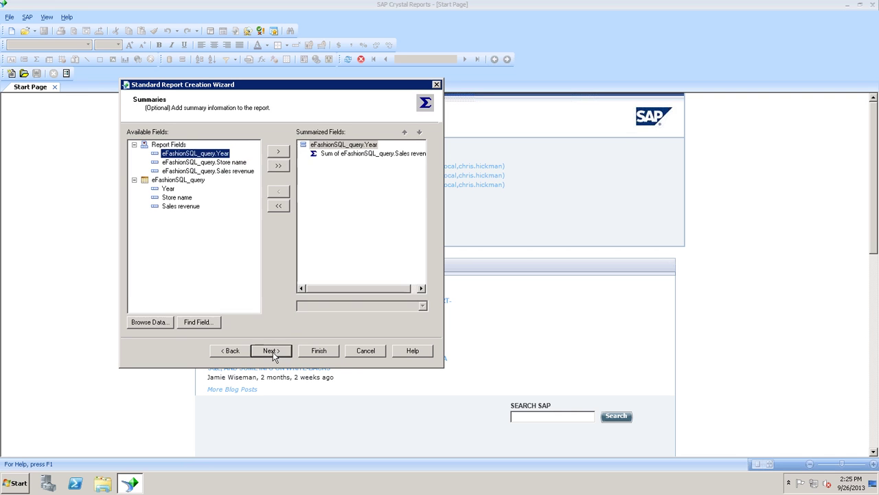
pyautogui.click(330, 153)
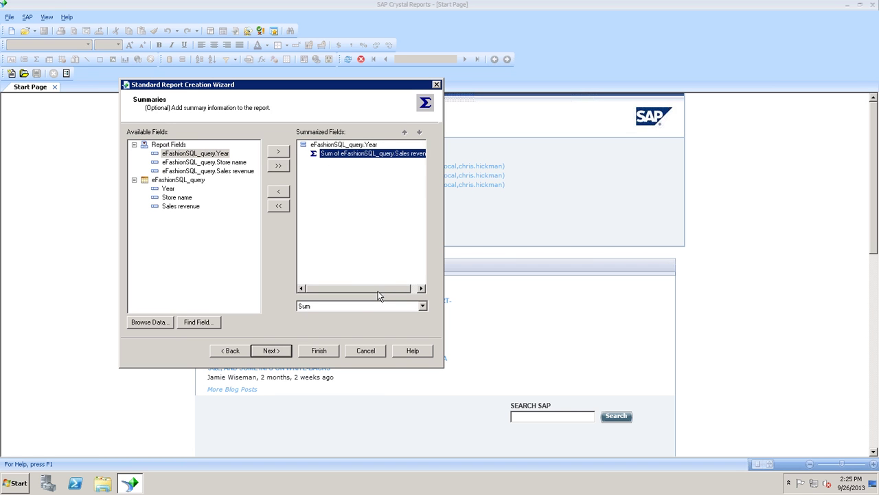
pyautogui.click(278, 353)
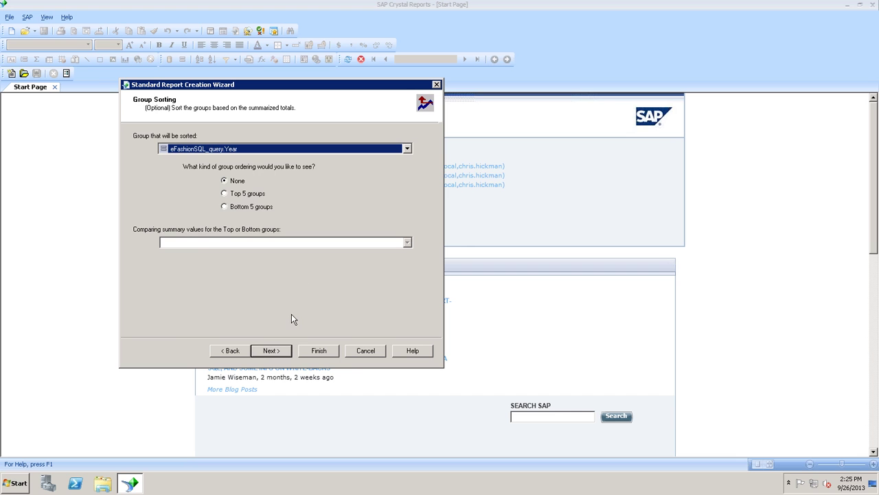
# - Add a pie chart, finish the wizard with no template, and select the chart
pyautogui.click(271, 351)
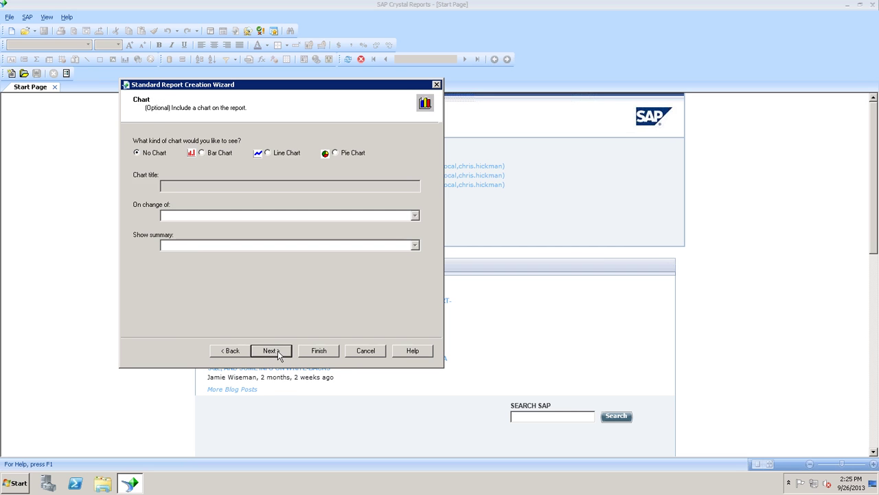
pyautogui.click(335, 153)
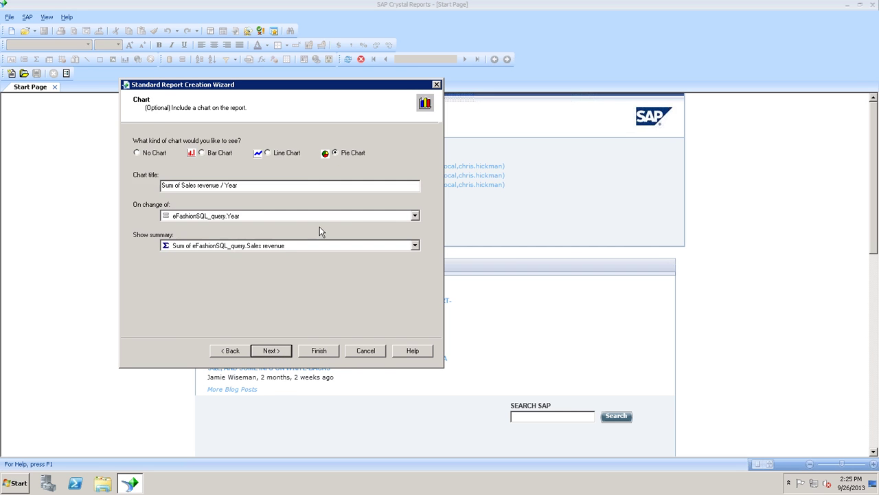
pyautogui.click(272, 351)
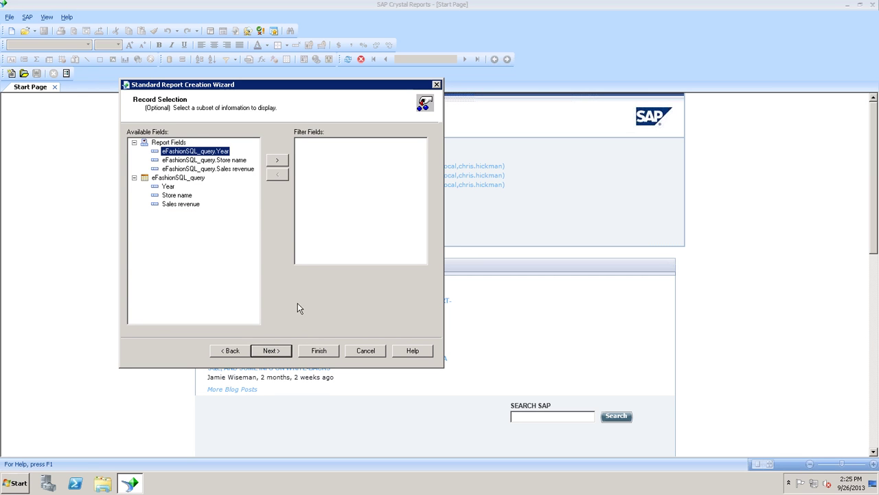
pyautogui.click(286, 353)
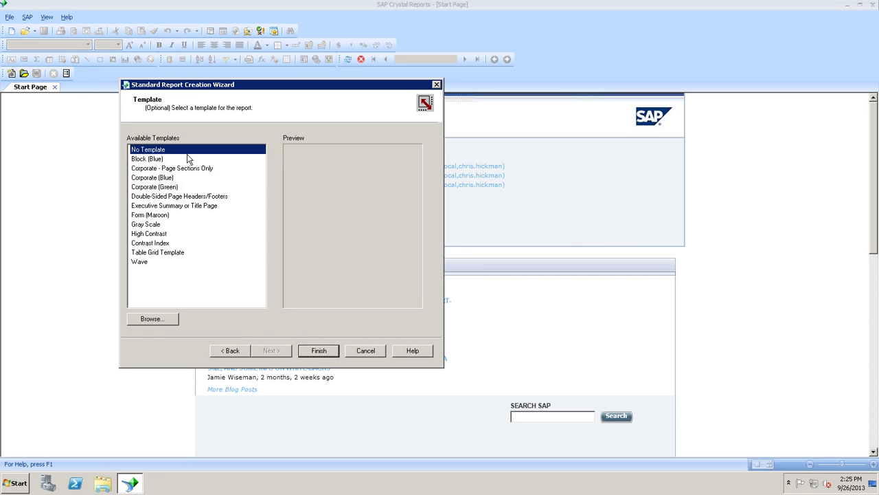
pyautogui.click(320, 351)
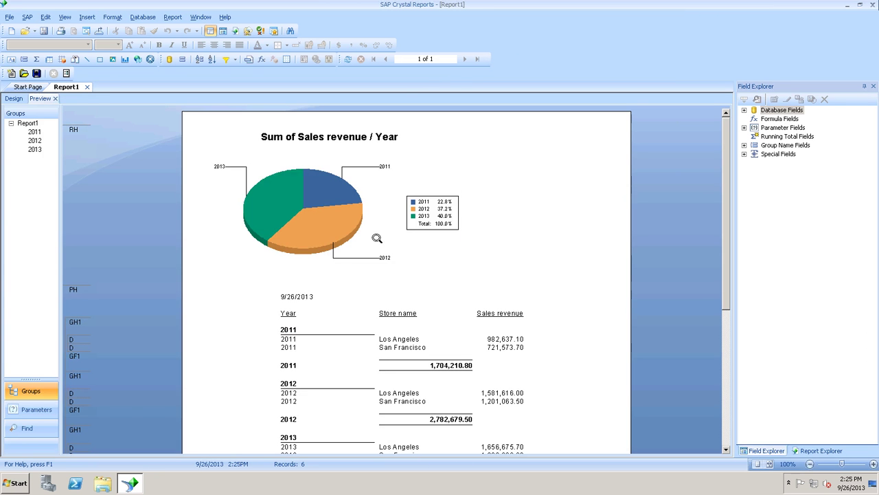
pyautogui.click(377, 238)
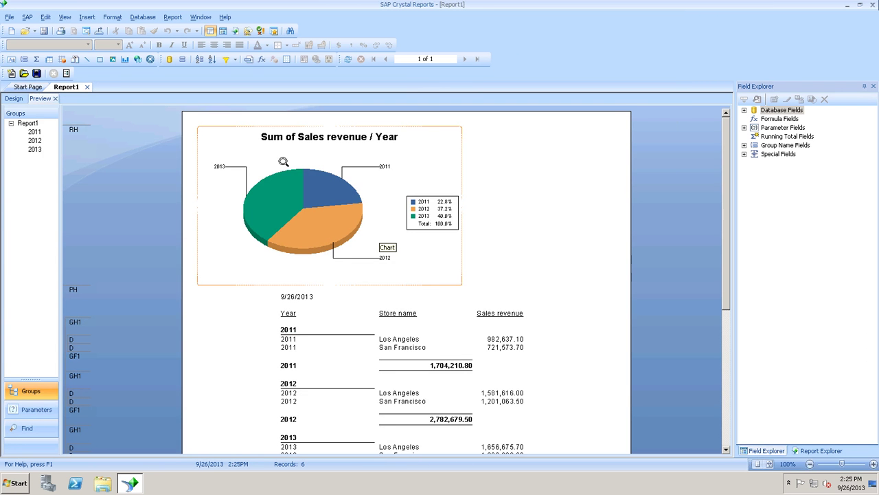
# - Centre the pie chart, align the yearly revenue totals under Sales revenue, then open Save
pyautogui.moveTo(251, 150); pyautogui.dragTo(324, 153)
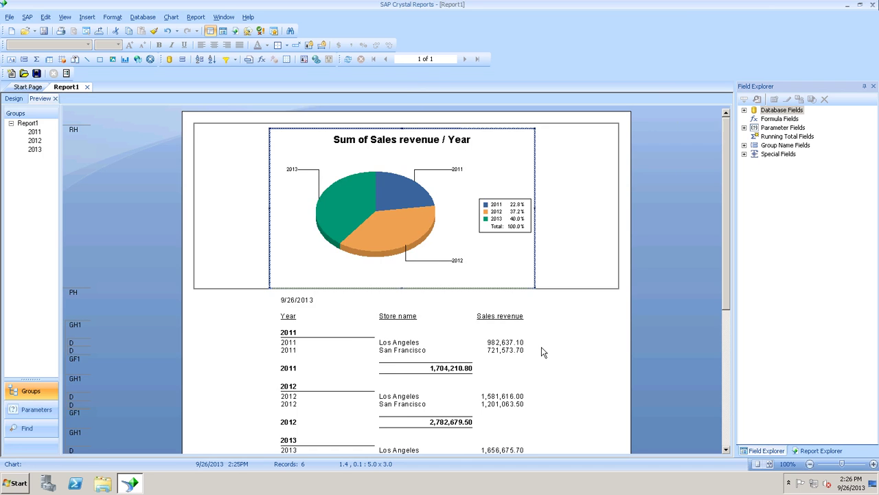
pyautogui.scroll(-1, 542, 351)
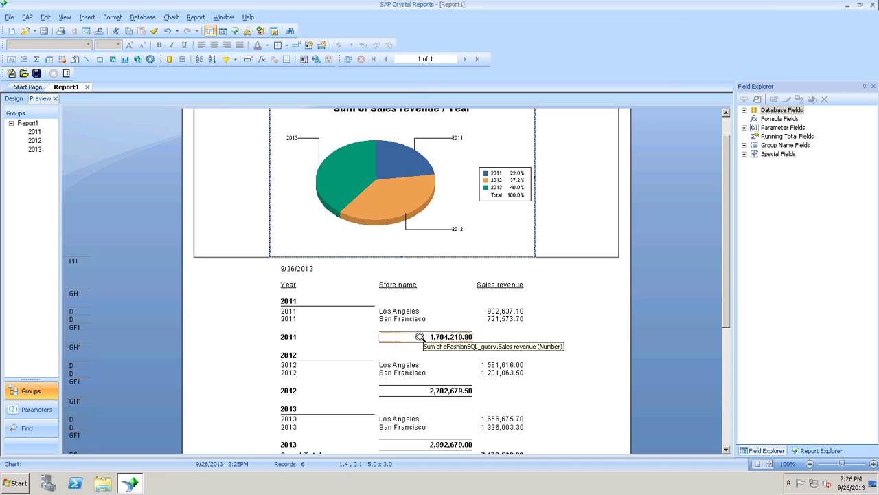
pyautogui.click(443, 336)
pyautogui.moveTo(444, 336); pyautogui.dragTo(486, 340)
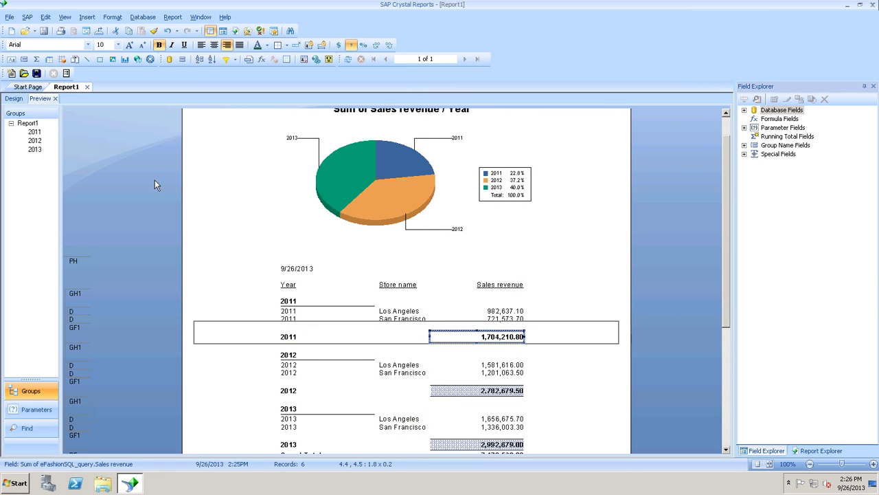
pyautogui.click(44, 32)
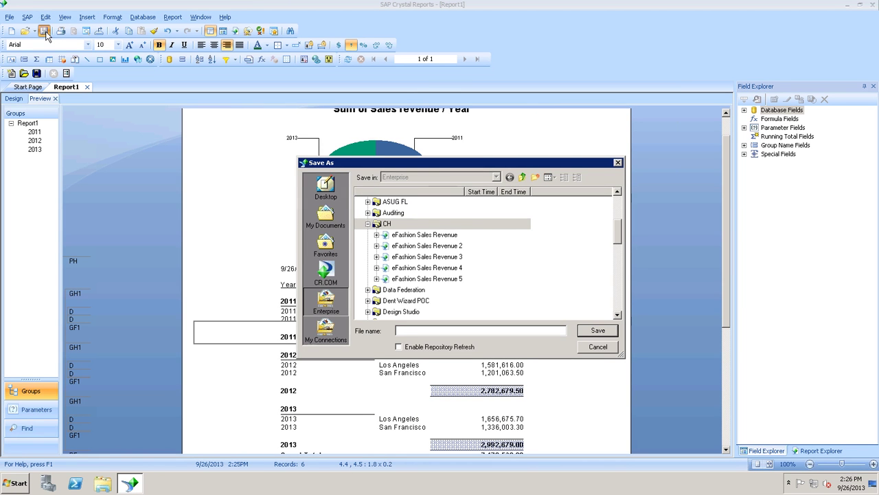
# - Save the report as 'Sales Revenue by Year' in the Enterprise CH folder
pyautogui.click(384, 224)
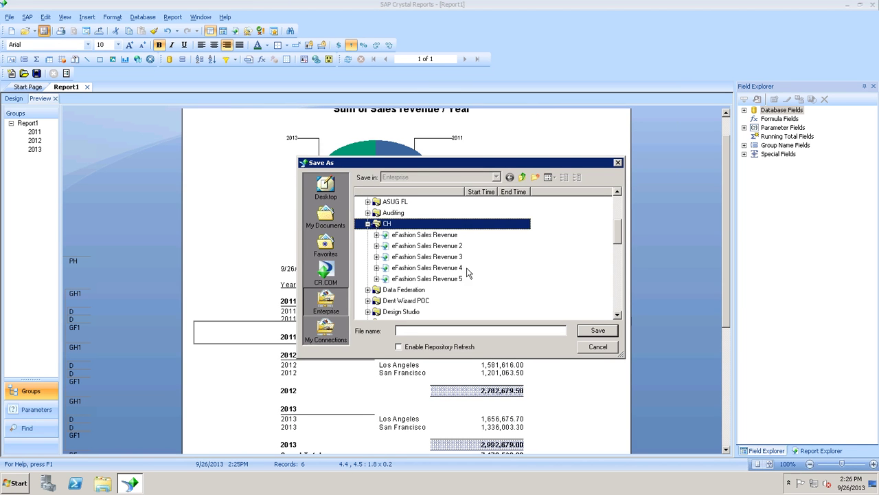
pyautogui.click(489, 331)
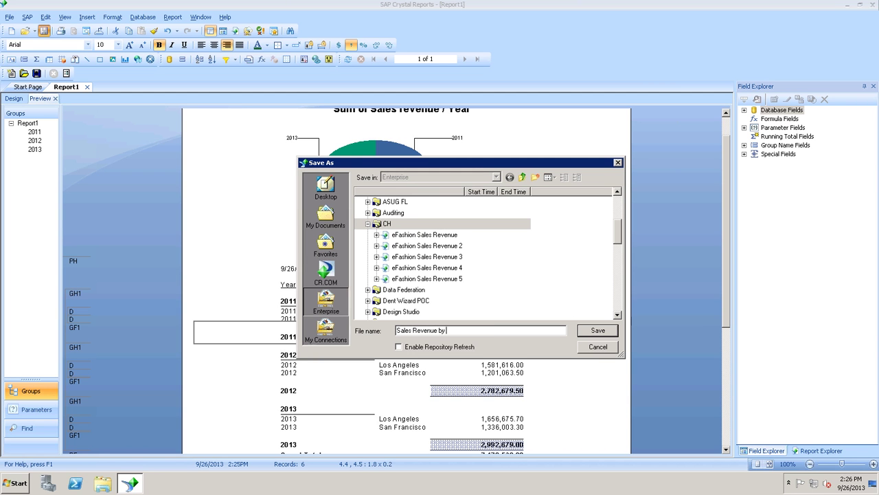
pyautogui.hotkey('ctrl', 'a')
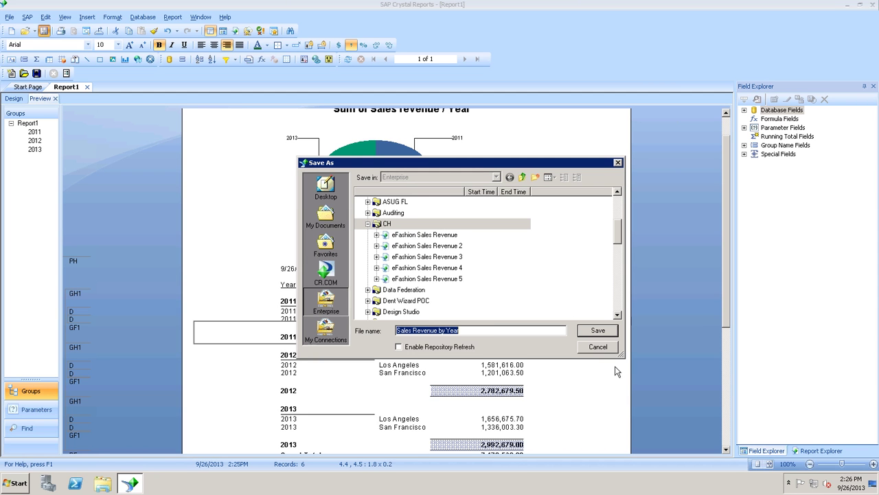
pyautogui.click(604, 330)
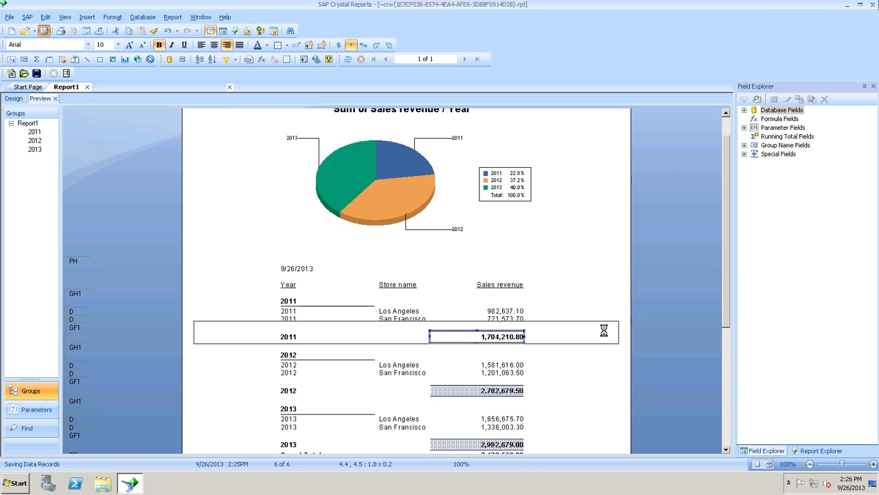
# - Open the BOE40 BI launch pad from the desktop in a maximized browser window
pyautogui.click(549, 7)
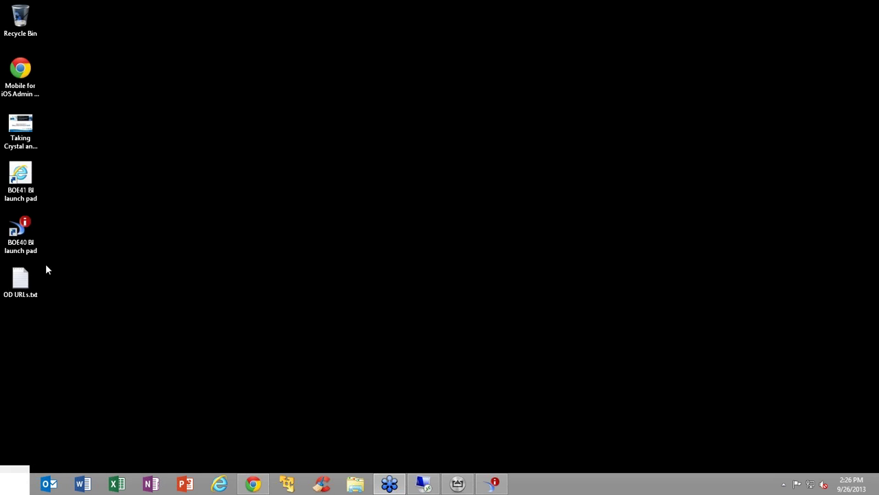
pyautogui.click(21, 240)
pyautogui.doubleClick(21, 239)
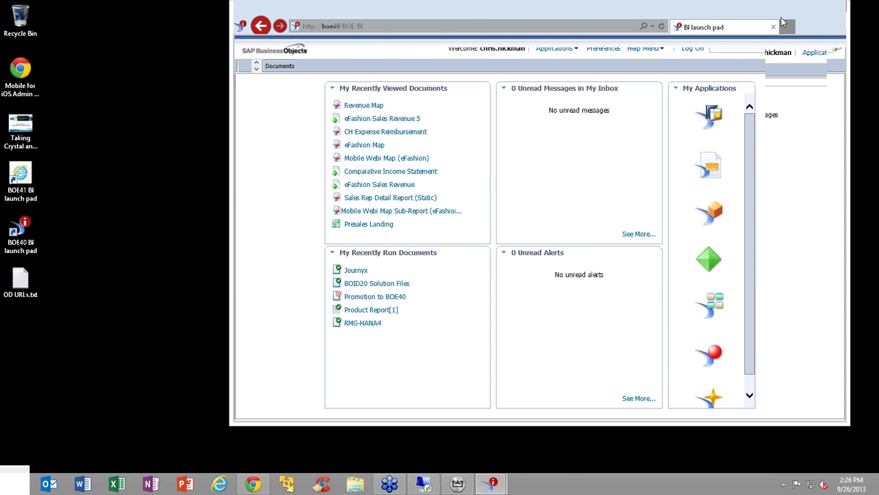
pyautogui.click(815, 6)
# - Browse the Documents tab to the CH folder and select Sales Revenue by Year
pyautogui.click(50, 75)
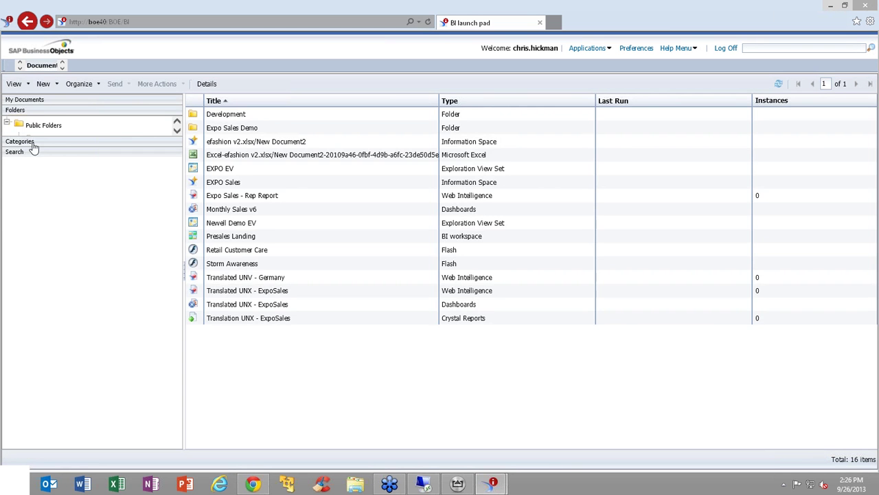
pyautogui.click(30, 145)
pyautogui.click(28, 111)
pyautogui.scroll(-2, 110, 274)
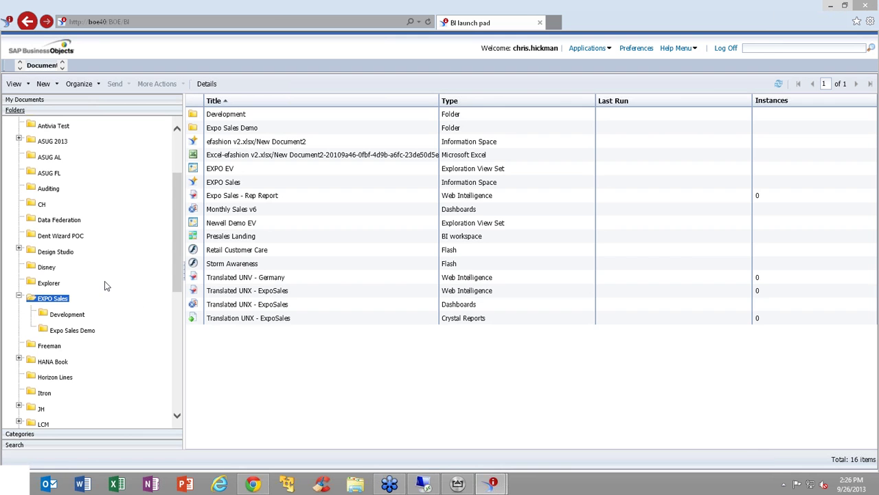
pyautogui.click(39, 204)
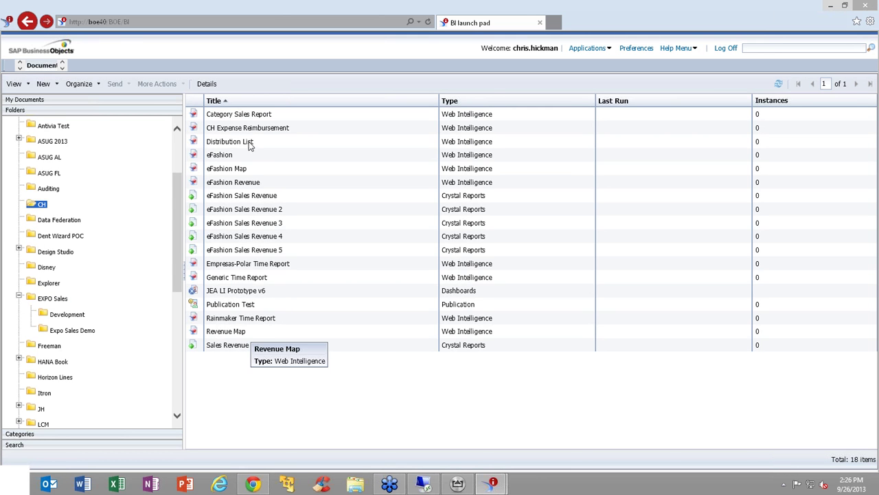
pyautogui.click(250, 143)
pyautogui.click(313, 210)
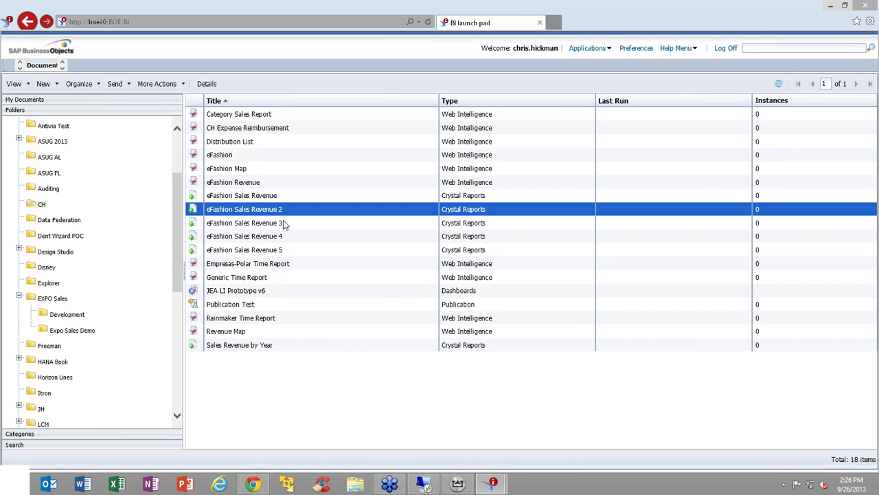
pyautogui.click(275, 277)
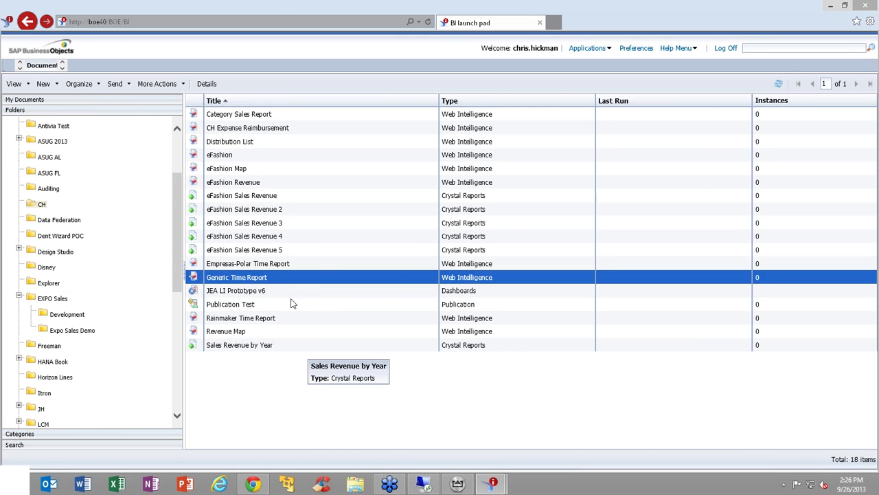
pyautogui.click(256, 350)
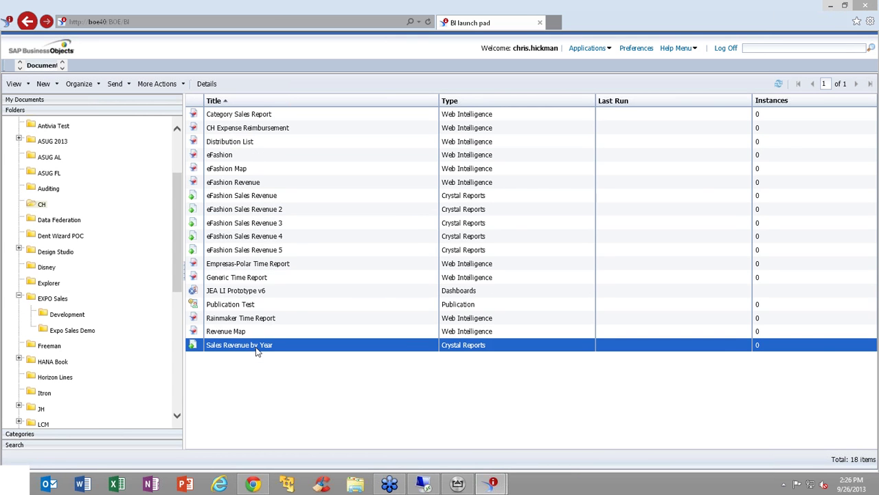
# - View the Sales Revenue by Year report and scroll through its contents
pyautogui.doubleClick(257, 350)
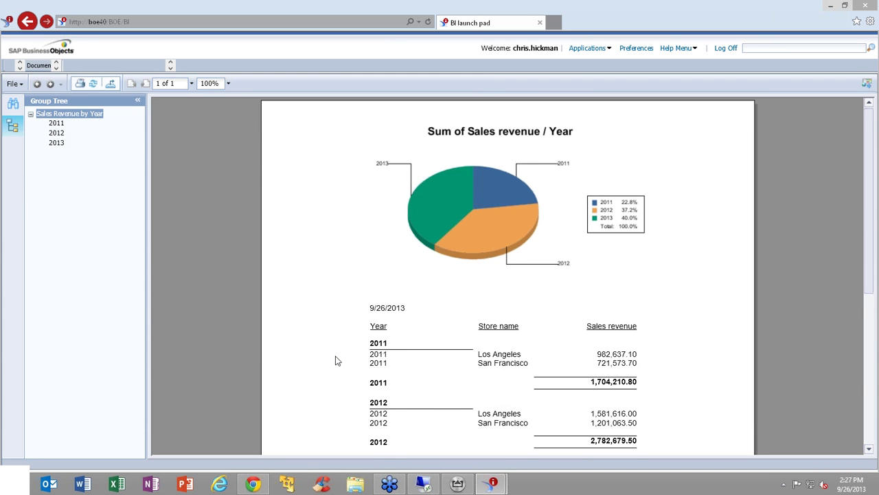
pyautogui.scroll(-1, 335, 360)
pyautogui.scroll(1, 335, 361)
# - Reload the launch pad and return to the CH folder under Public Folders
pyautogui.click(40, 66)
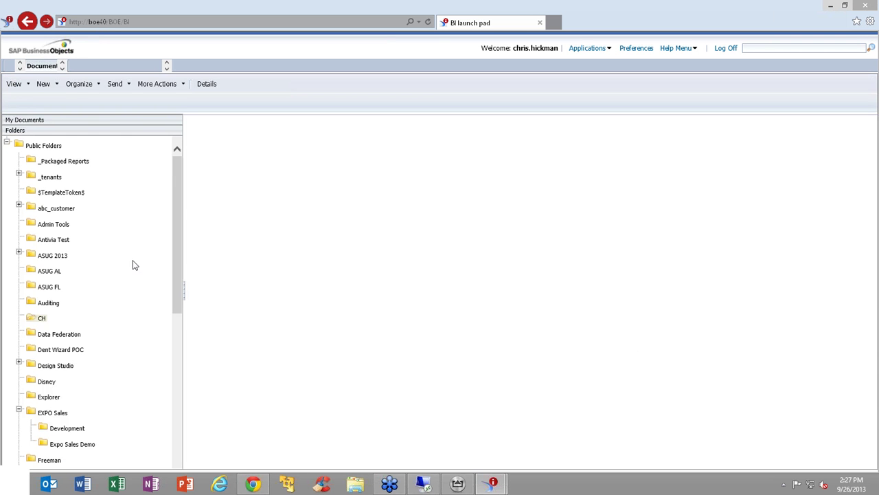
pyautogui.click(41, 318)
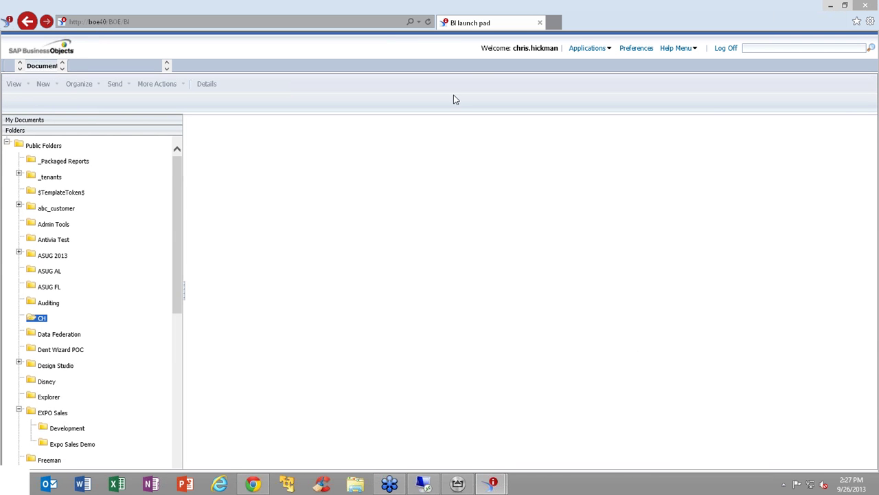
pyautogui.click(427, 23)
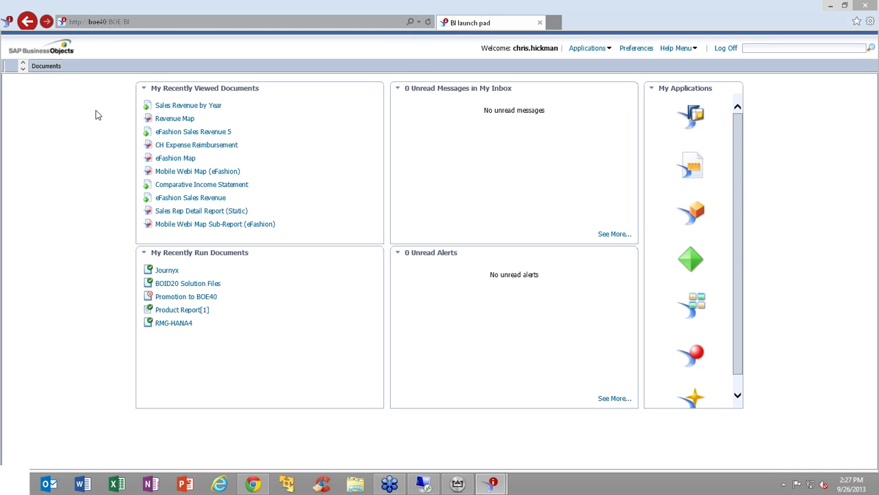
pyautogui.click(50, 66)
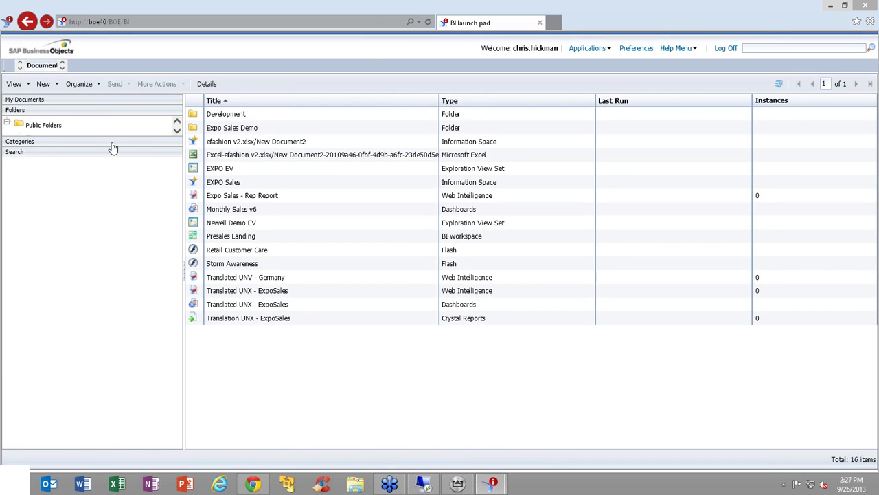
pyautogui.click(27, 100)
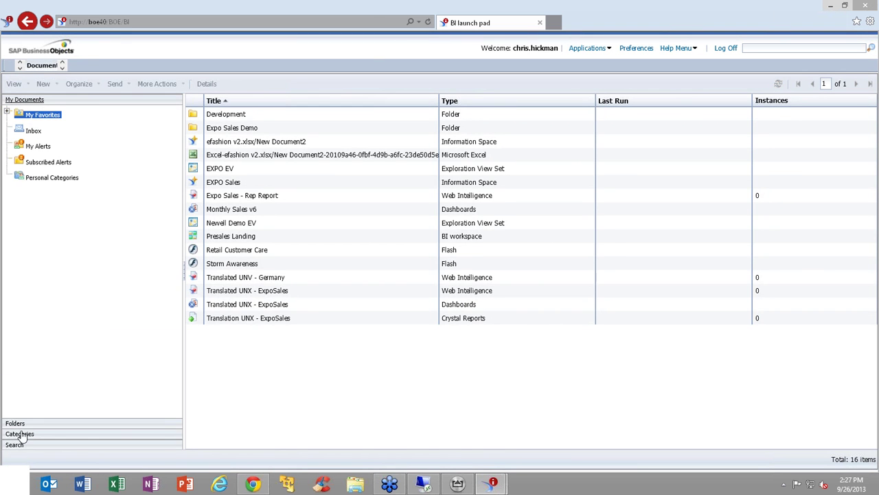
pyautogui.click(16, 423)
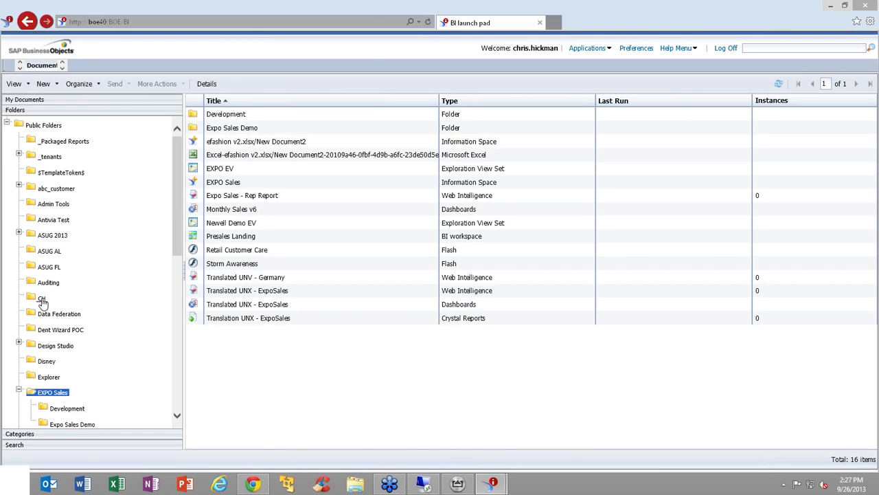
pyautogui.click(41, 299)
# - Assign Sales Revenue by Year to the Mobile corporate category
pyautogui.rightClick(278, 344)
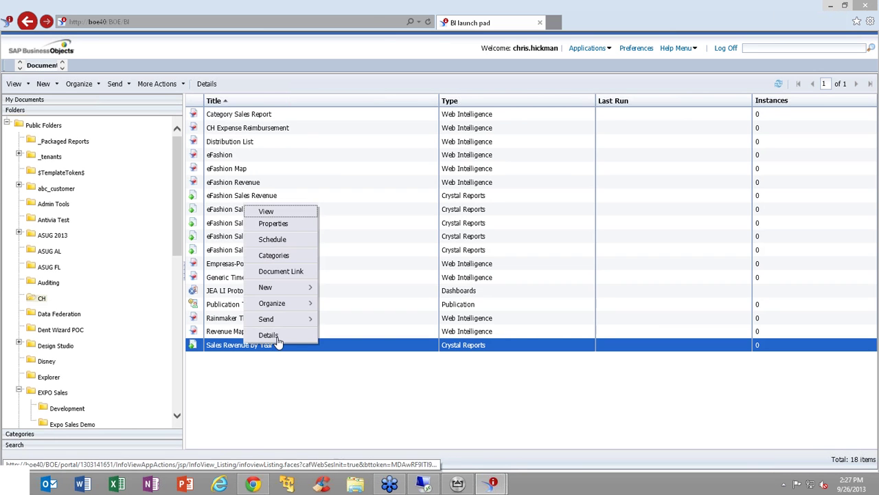
pyautogui.click(286, 263)
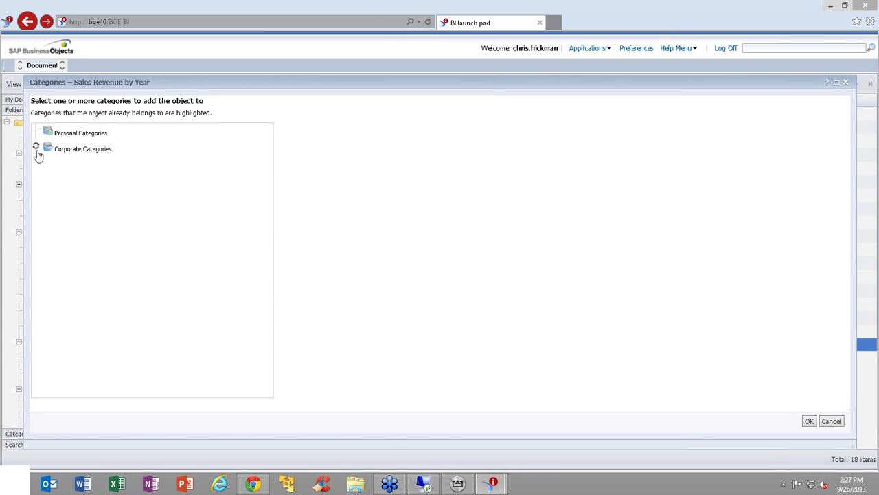
pyautogui.click(35, 146)
pyautogui.click(809, 421)
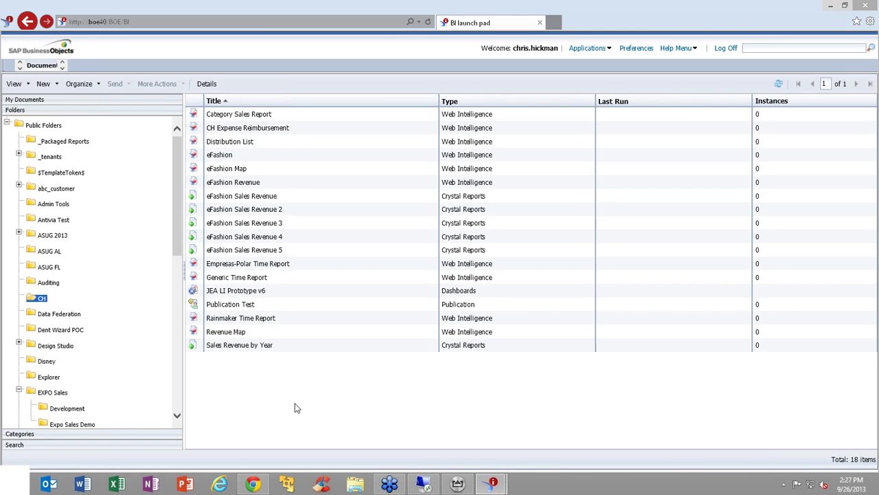
pyautogui.click(463, 479)
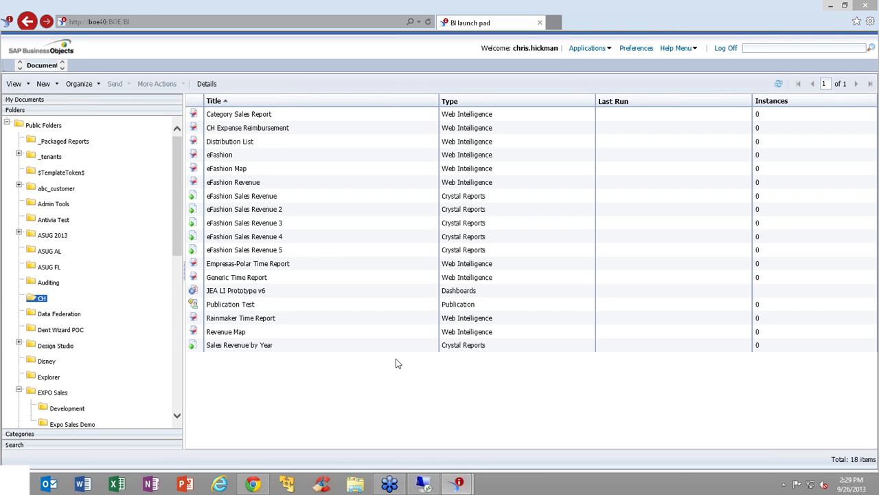
pyautogui.click(783, 485)
pyautogui.rightClick(783, 426)
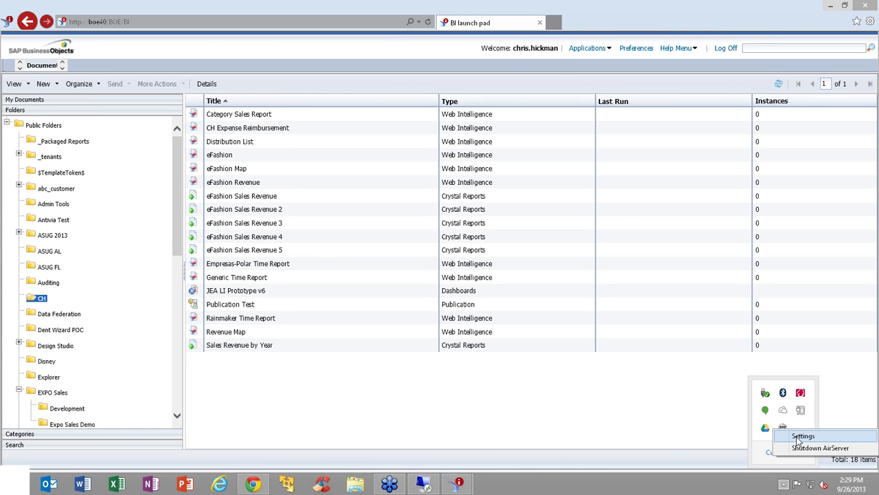
pyautogui.click(800, 436)
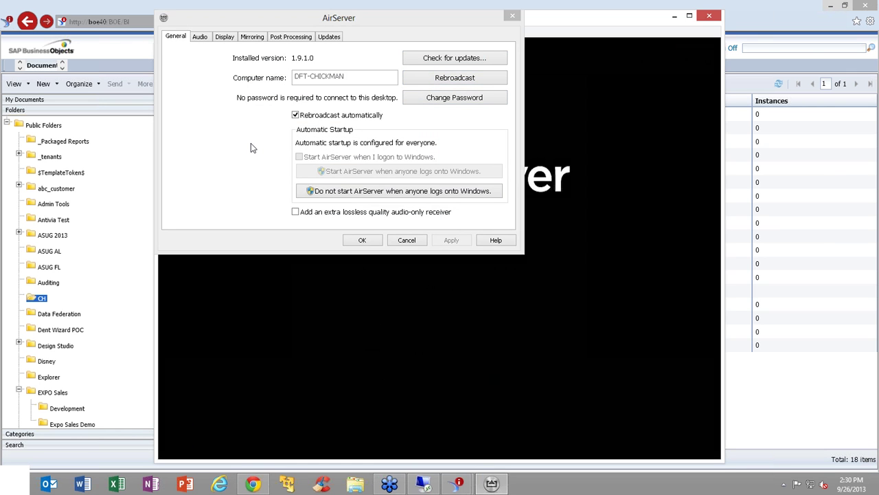
pyautogui.click(358, 243)
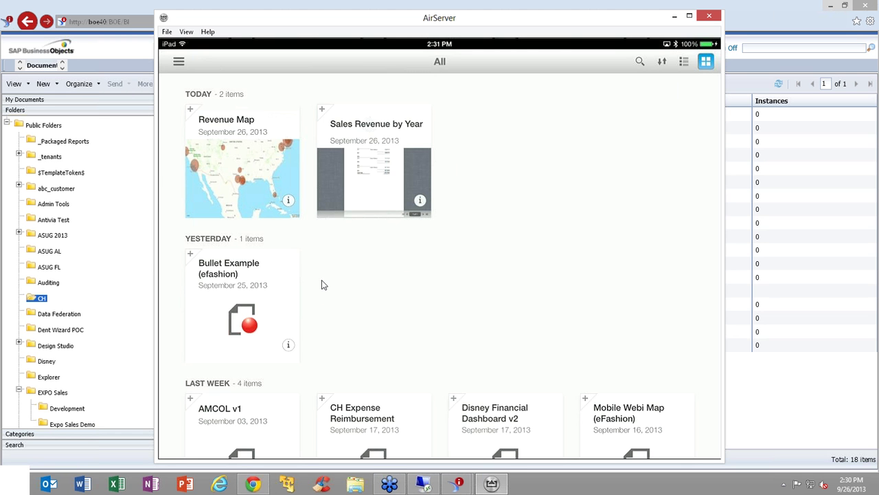
pyautogui.click(674, 17)
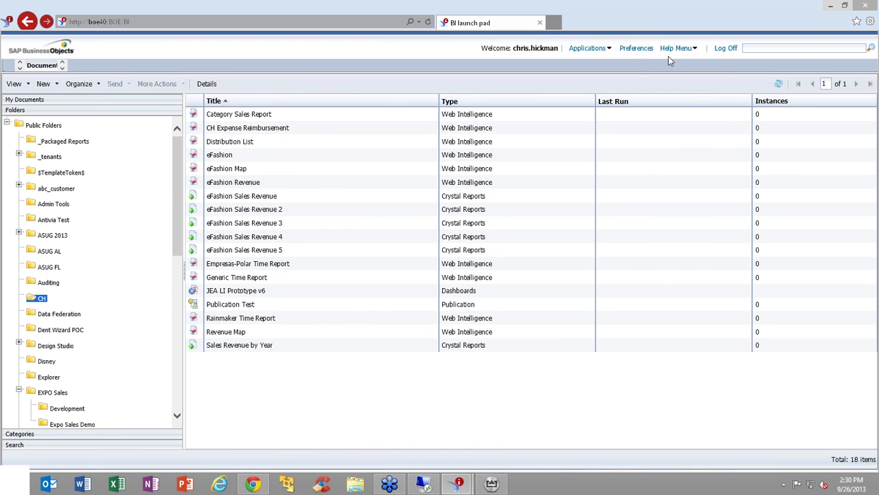
# - Start Web Intelligence from the BOE41 BI launch pad, accepting the Java panel risk prompt
pyautogui.click(831, 8)
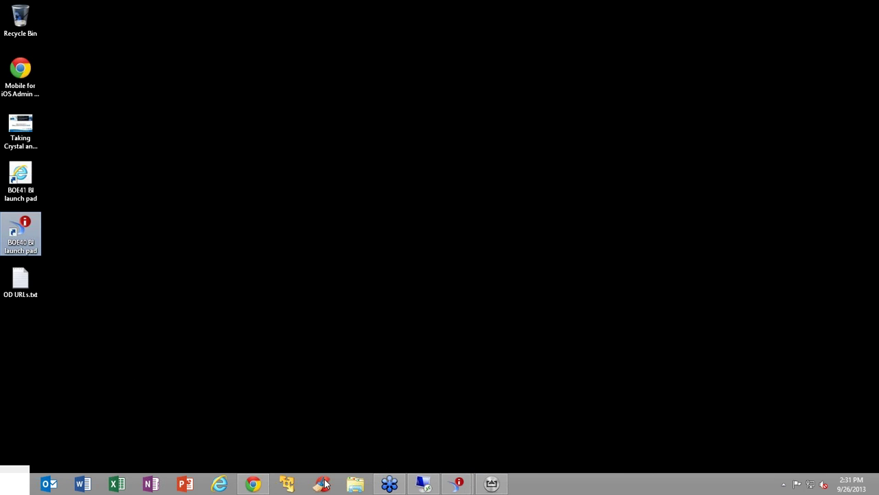
pyautogui.doubleClick(25, 192)
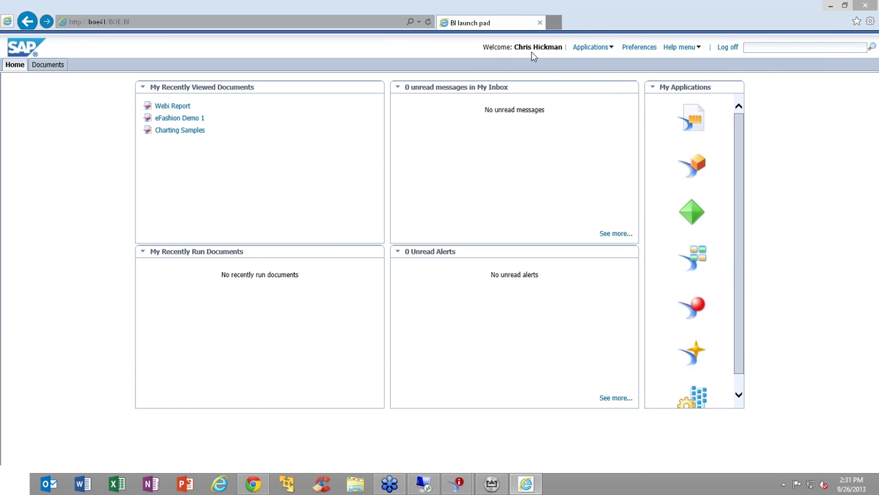
pyautogui.click(692, 307)
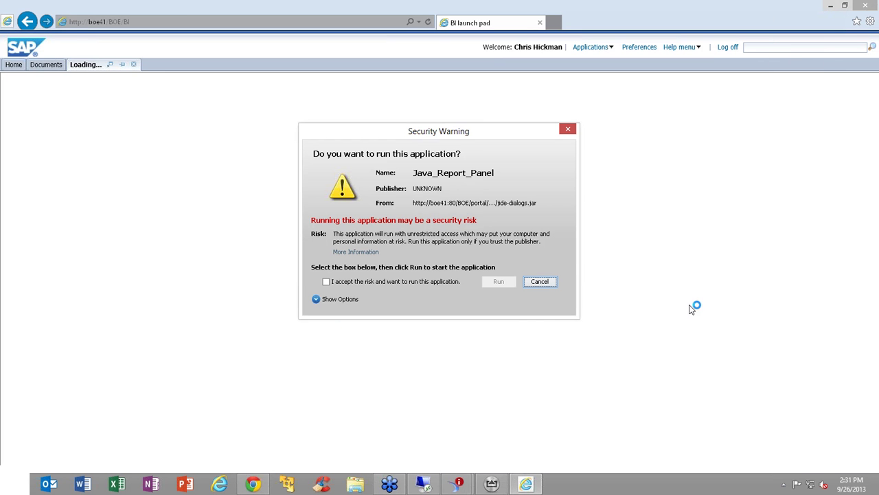
pyautogui.click(453, 281)
pyautogui.click(498, 282)
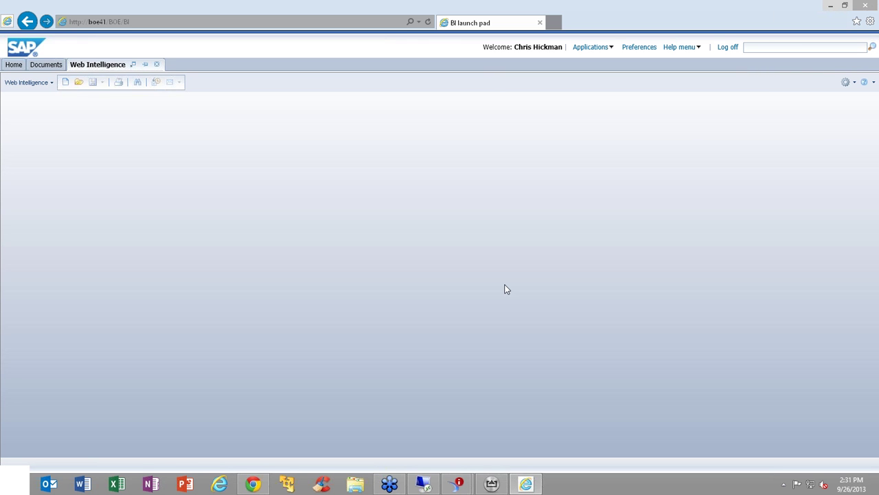
# - Create a new Web Intelligence document based on the eFashion universe
pyautogui.click(66, 82)
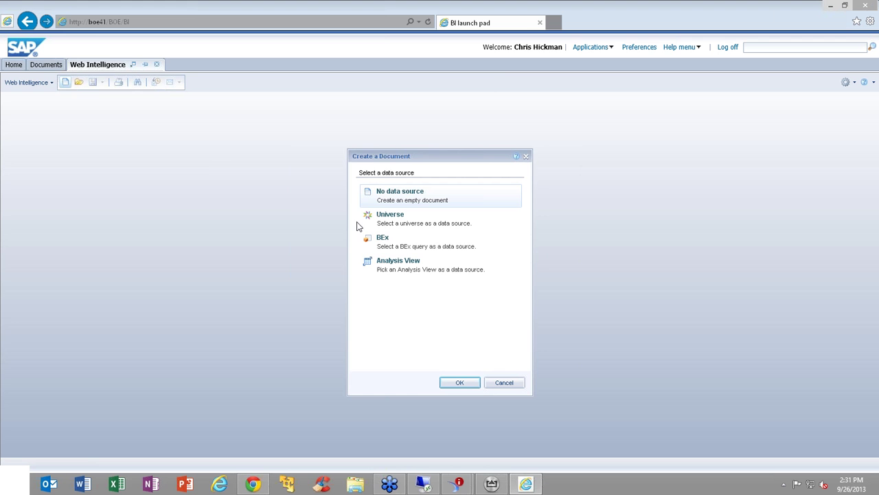
pyautogui.click(391, 221)
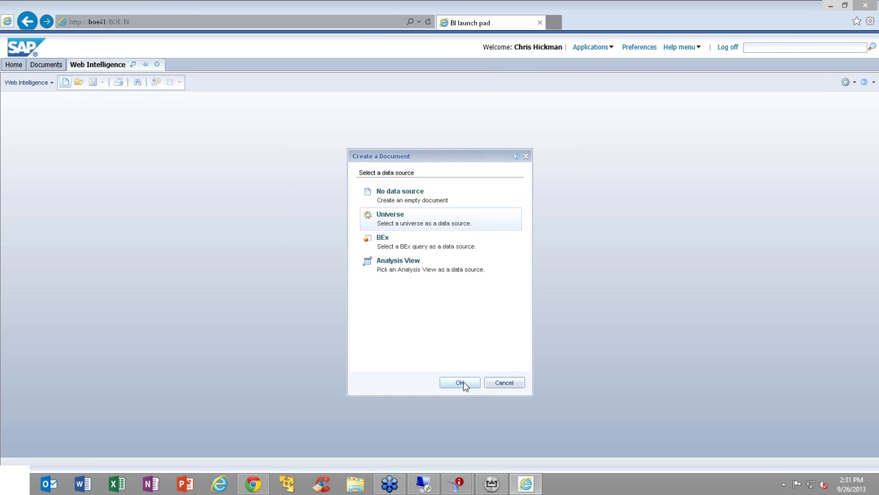
pyautogui.click(460, 383)
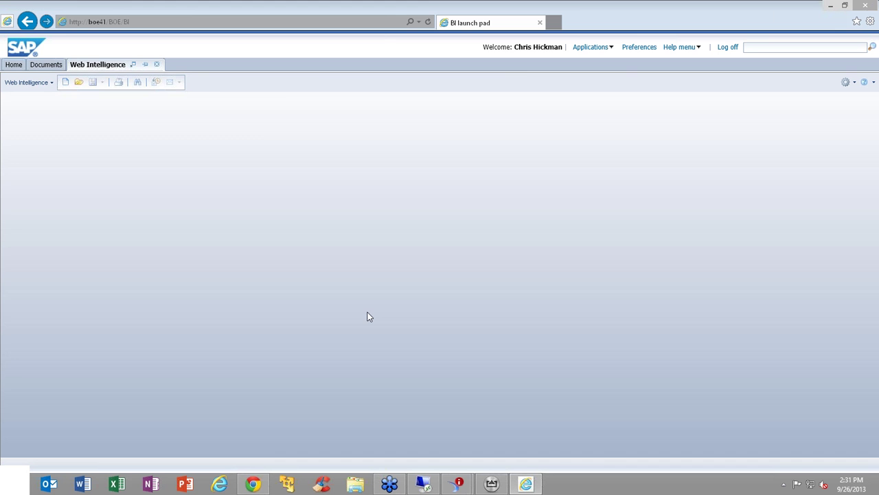
pyautogui.click(412, 198)
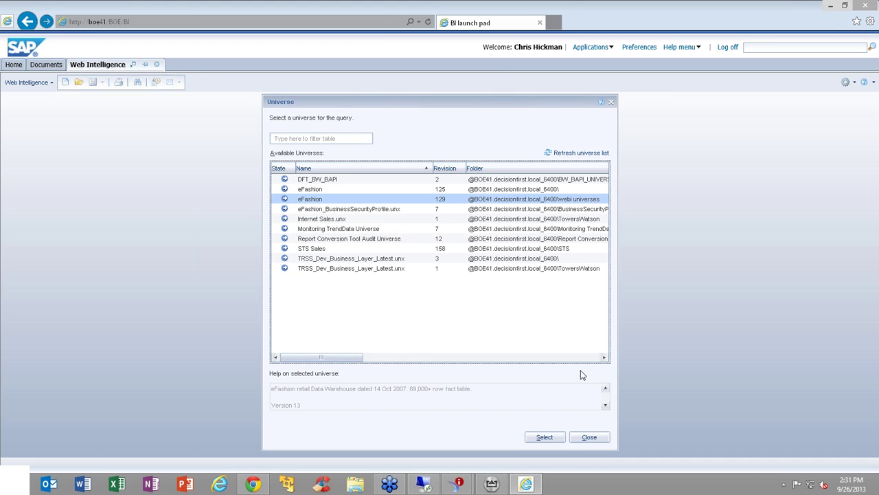
pyautogui.click(544, 437)
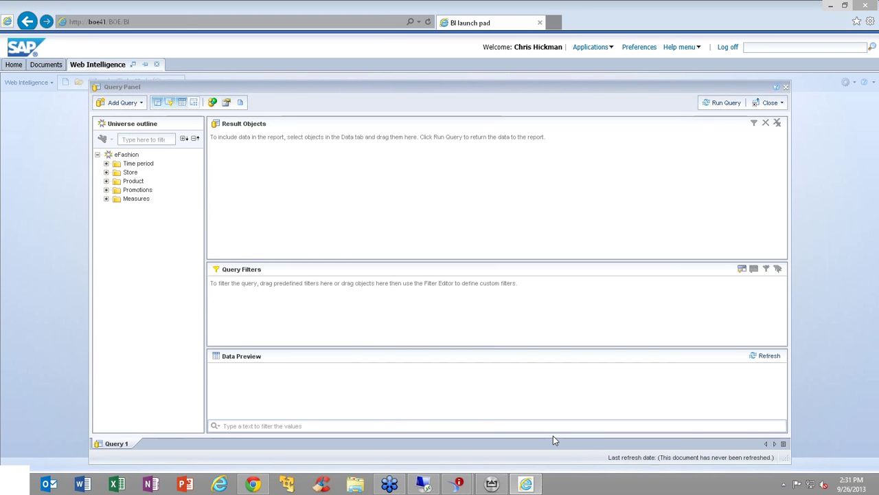
# - Add Year, Store name and Sales revenue as results and State as a query filter
pyautogui.click(106, 164)
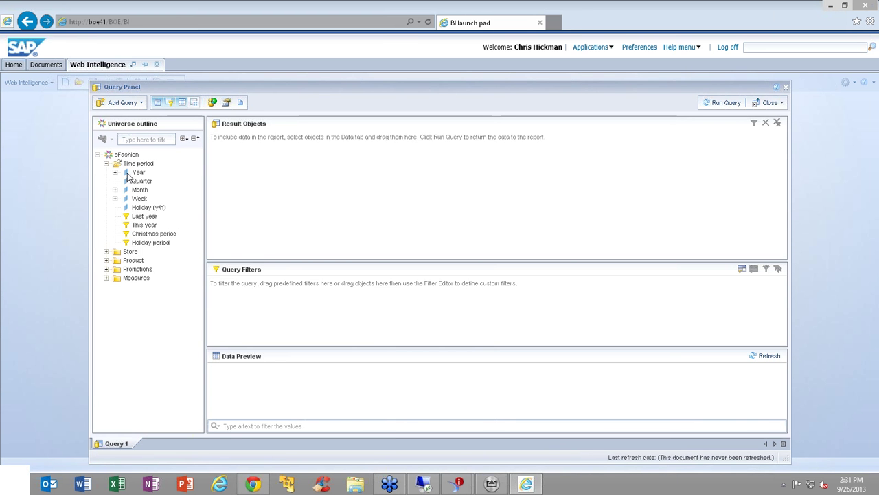
pyautogui.doubleClick(139, 172)
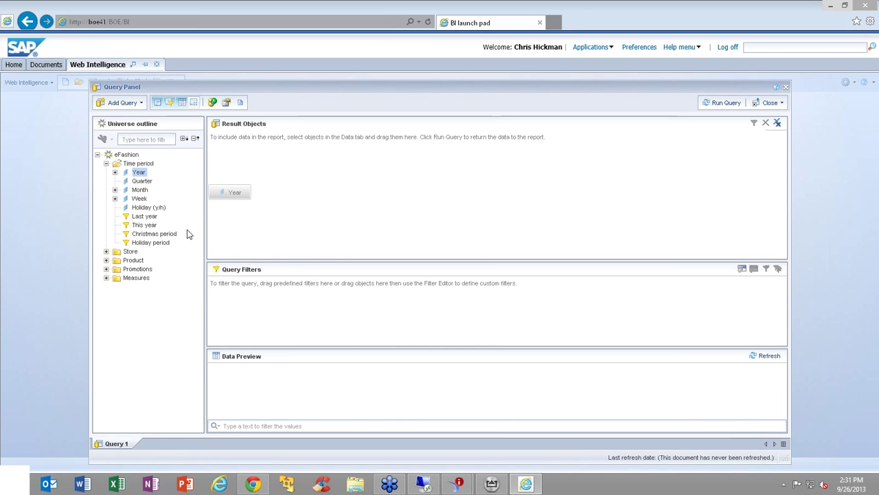
pyautogui.click(106, 252)
pyautogui.doubleClick(145, 277)
pyautogui.click(106, 339)
pyautogui.click(144, 349)
pyautogui.moveTo(143, 351); pyautogui.dragTo(356, 243)
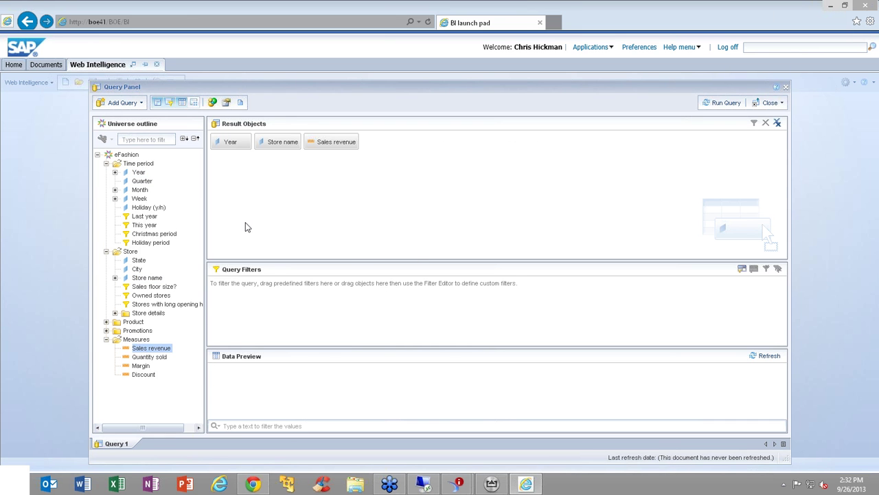
pyautogui.moveTo(137, 264); pyautogui.dragTo(346, 289)
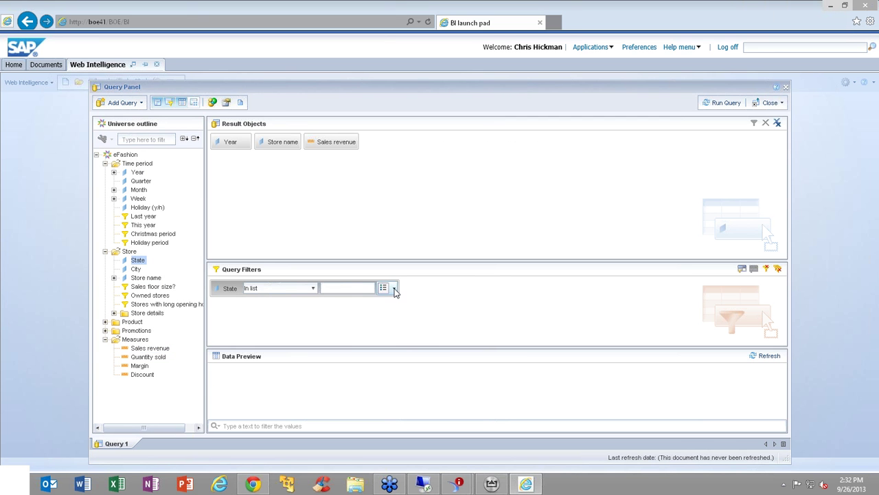
# - Make the State filter a prompt and run the query for California
pyautogui.click(394, 290)
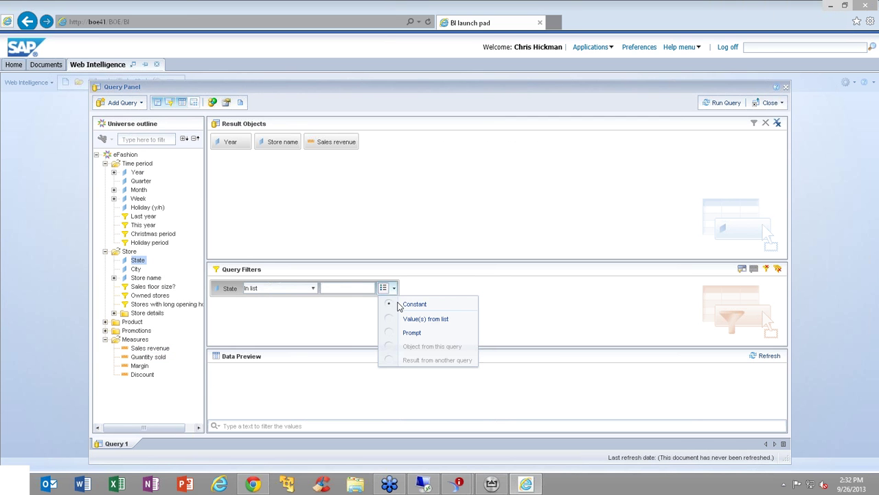
pyautogui.click(413, 334)
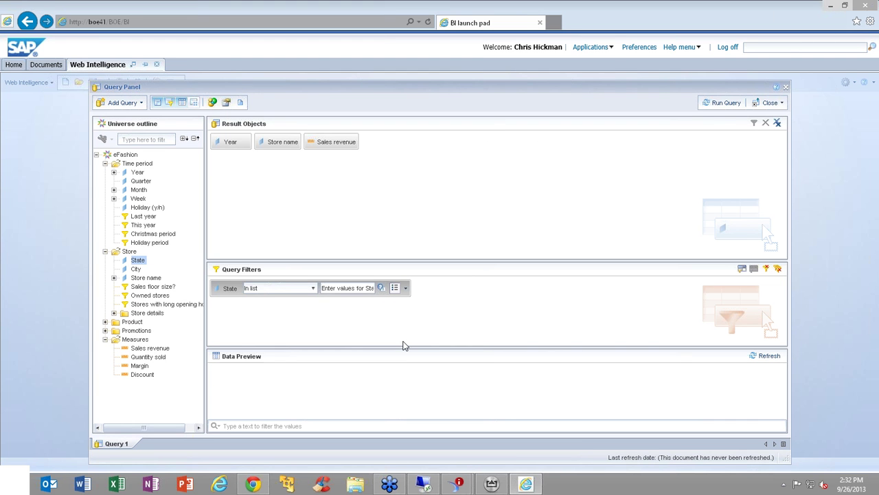
pyautogui.click(720, 105)
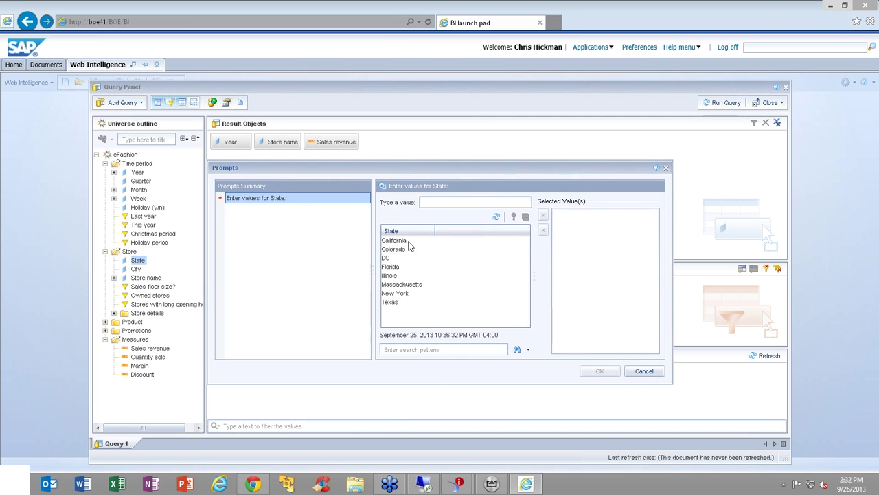
pyautogui.doubleClick(407, 242)
pyautogui.click(606, 375)
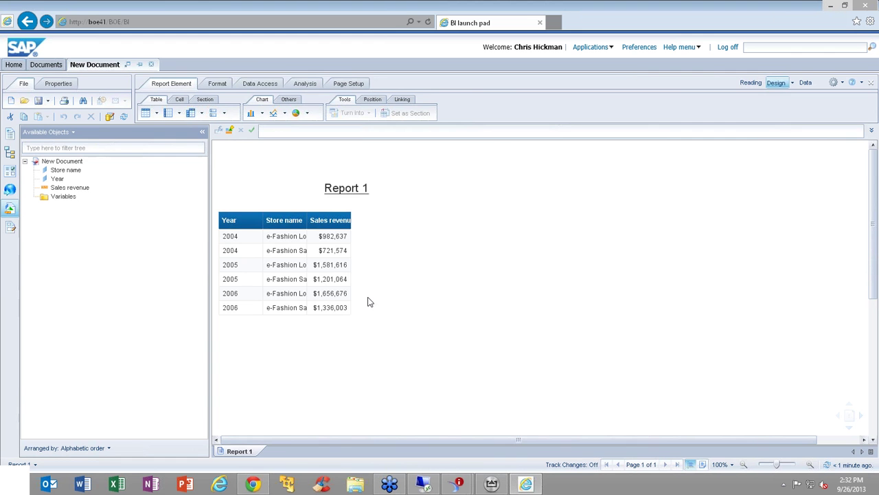
# - Autofit the Store name column, then copy the table to the right without Store name, leaving Year and Sales revenue
pyautogui.click(305, 235)
pyautogui.doubleClick(305, 236)
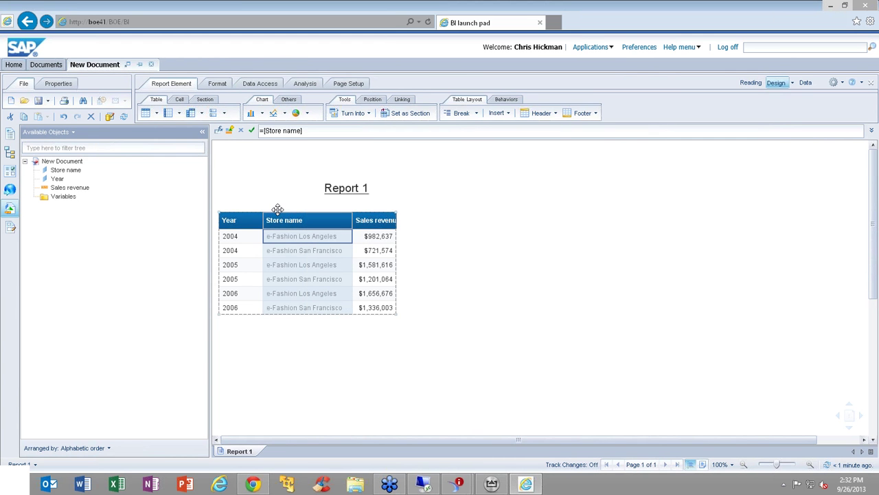
pyautogui.moveTo(264, 210); pyautogui.dragTo(457, 224)
pyautogui.moveTo(499, 245); pyautogui.dragTo(124, 273)
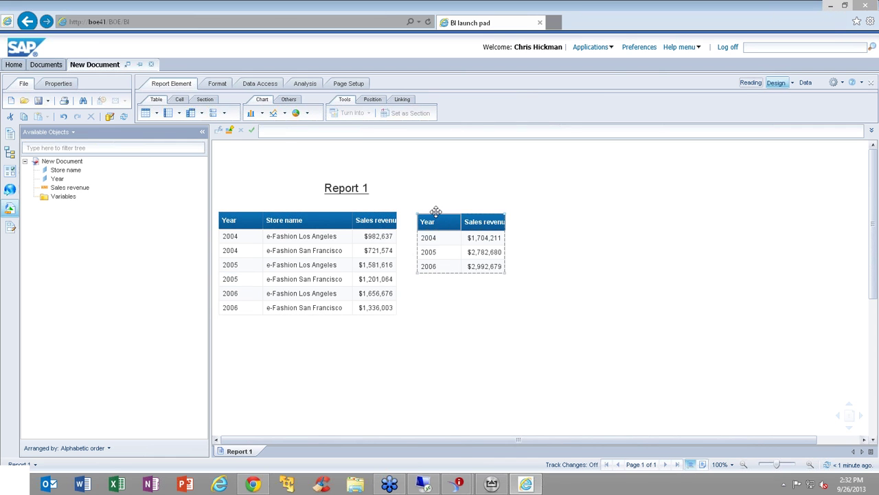
pyautogui.click(427, 220)
# - Turn the copied Year and Sales revenue table into a pie chart
pyautogui.rightClick(437, 216)
pyautogui.moveTo(522, 305)
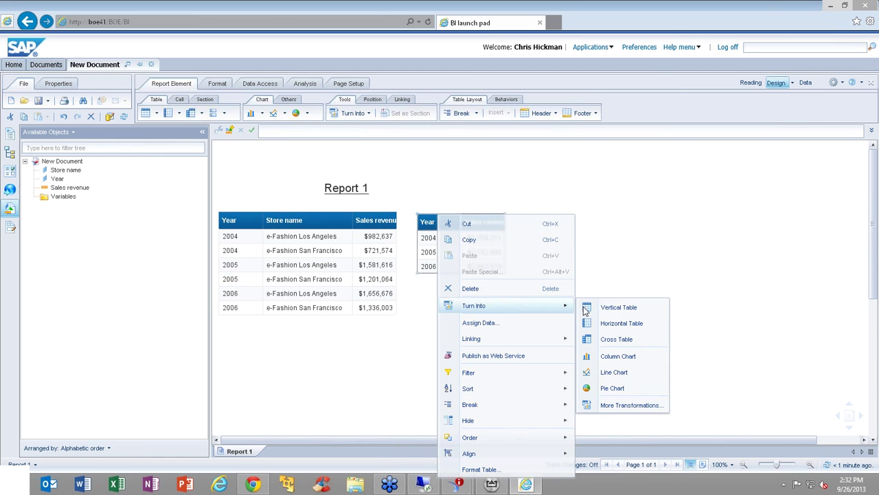
pyautogui.click(604, 390)
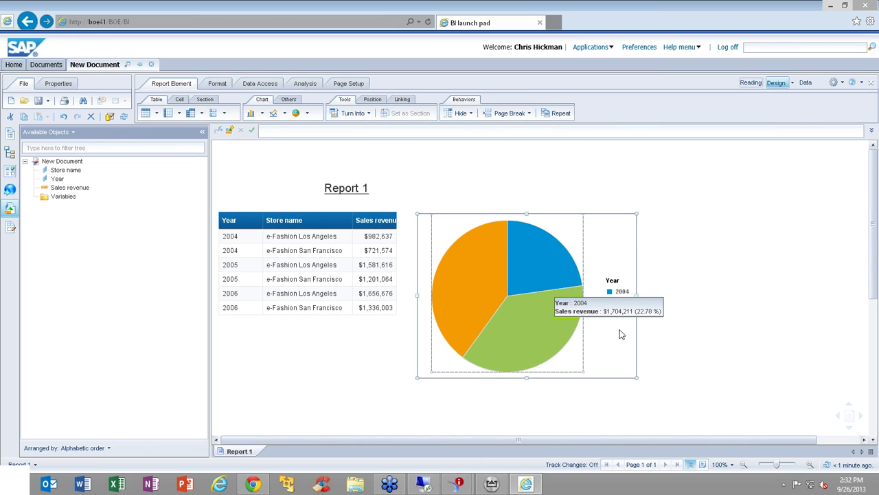
# - Place a copy of the original Year, Store name and Sales revenue table below it
pyautogui.scroll(-2, 632, 332)
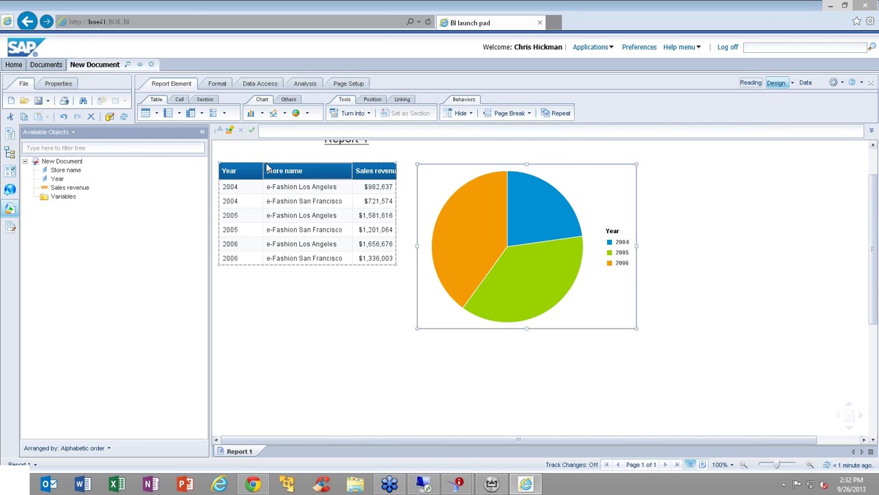
pyautogui.click(258, 165)
pyautogui.moveTo(268, 175); pyautogui.dragTo(256, 357)
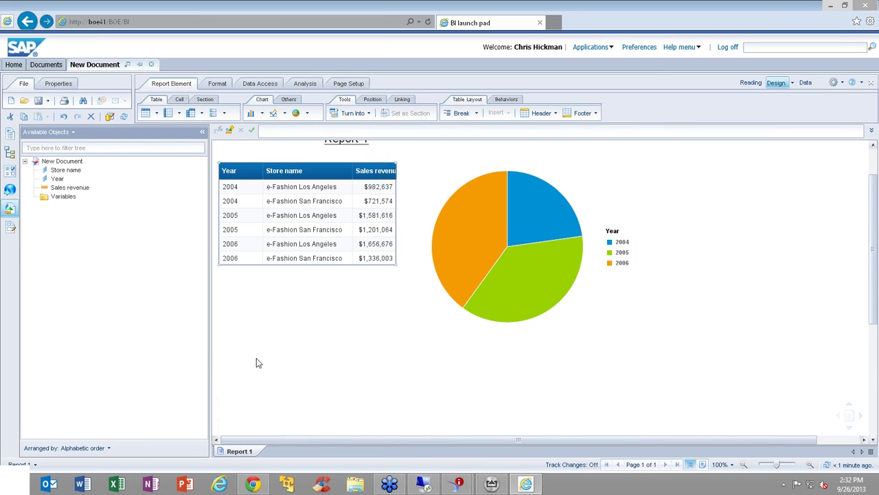
pyautogui.scroll(-4, 467, 371)
# - Remove Year from the lower copy and turn it into a column chart of Sales revenue by Store name
pyautogui.moveTo(245, 289); pyautogui.dragTo(165, 300)
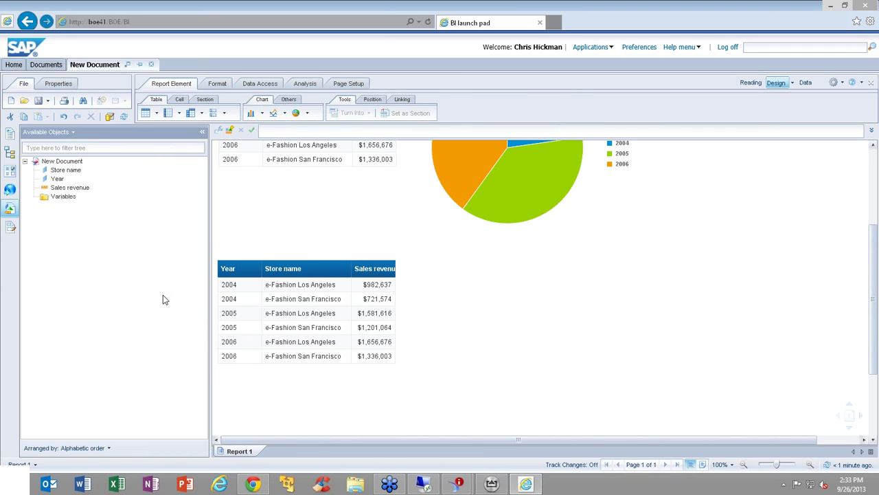
pyautogui.click(277, 260)
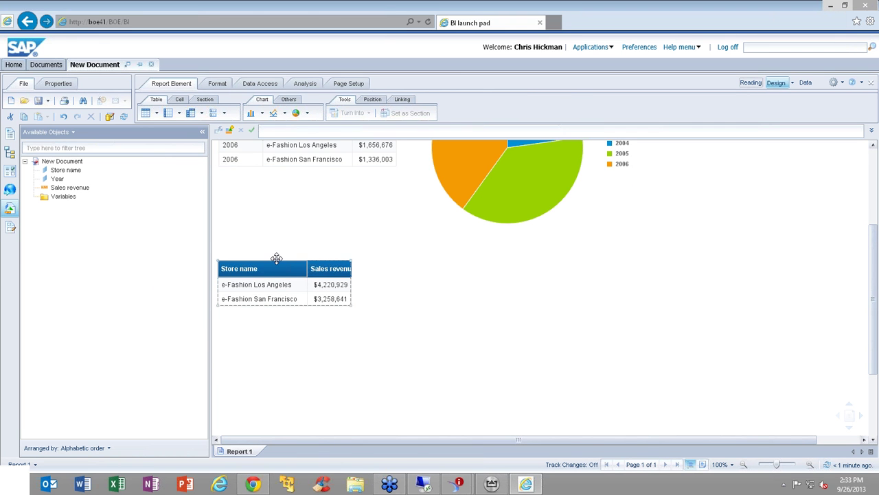
pyautogui.rightClick(277, 258)
pyautogui.moveTo(337, 320)
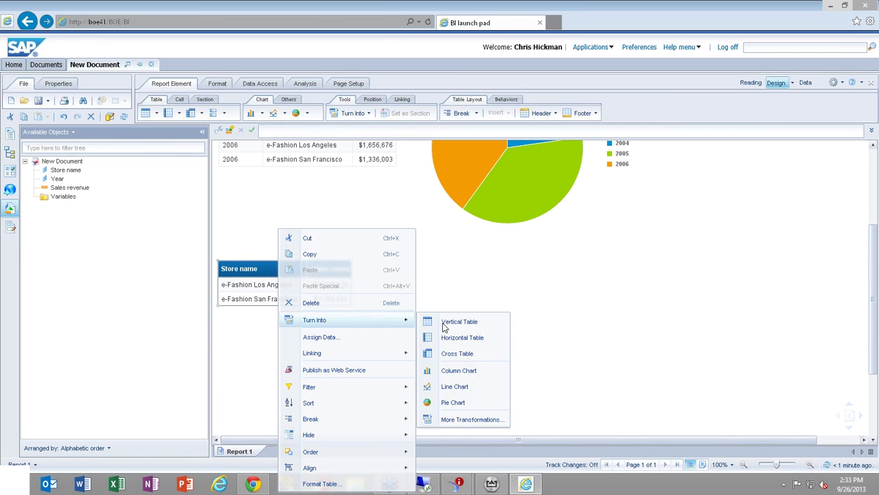
pyautogui.click(461, 371)
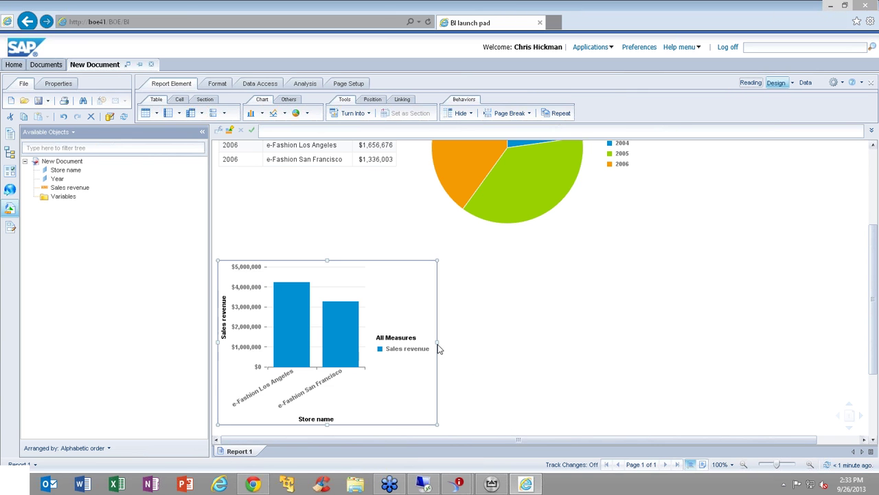
# - Widen the Sales revenue by Store name column chart
pyautogui.moveTo(438, 343); pyautogui.dragTo(628, 344)
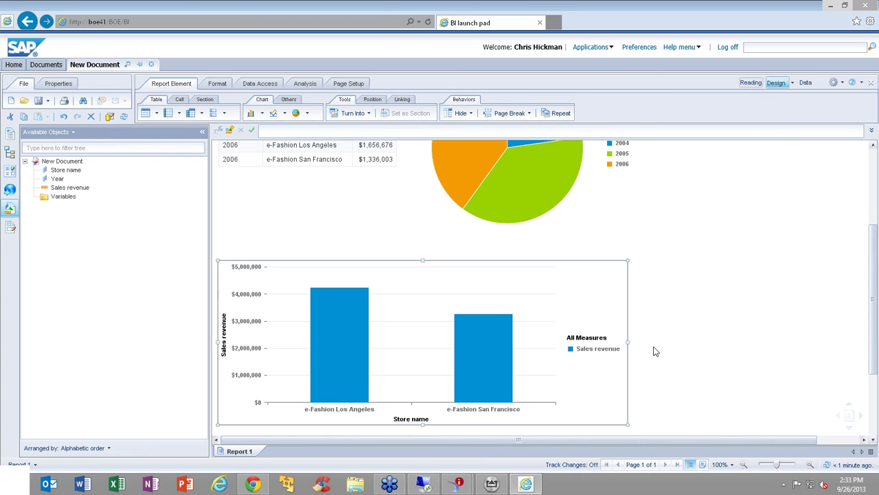
pyautogui.scroll(3, 694, 294)
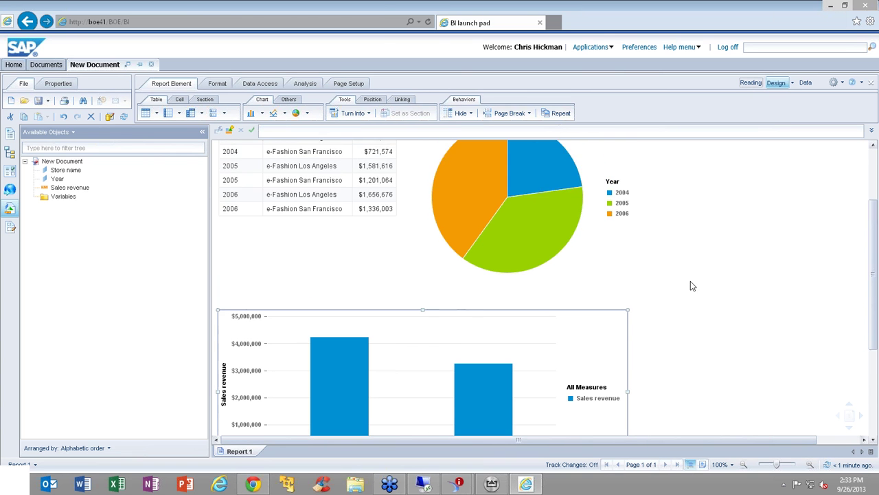
pyautogui.scroll(-3, 682, 287)
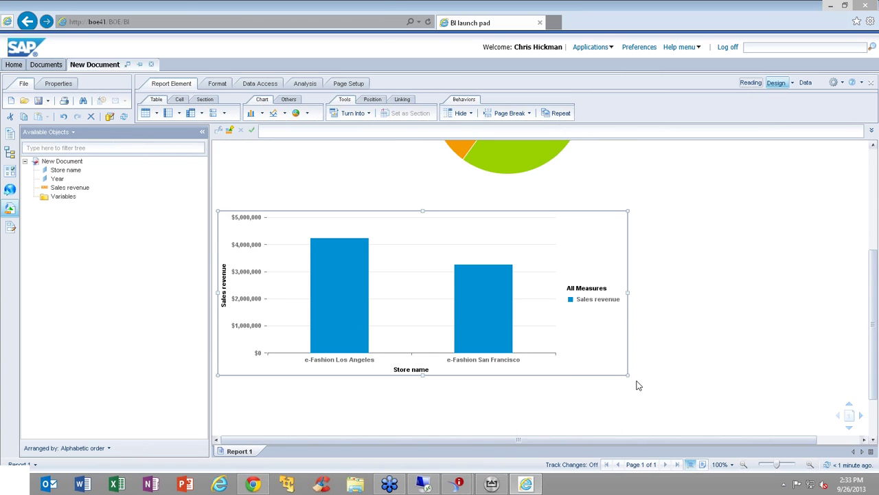
pyautogui.scroll(3, 649, 382)
pyautogui.scroll(3, 663, 376)
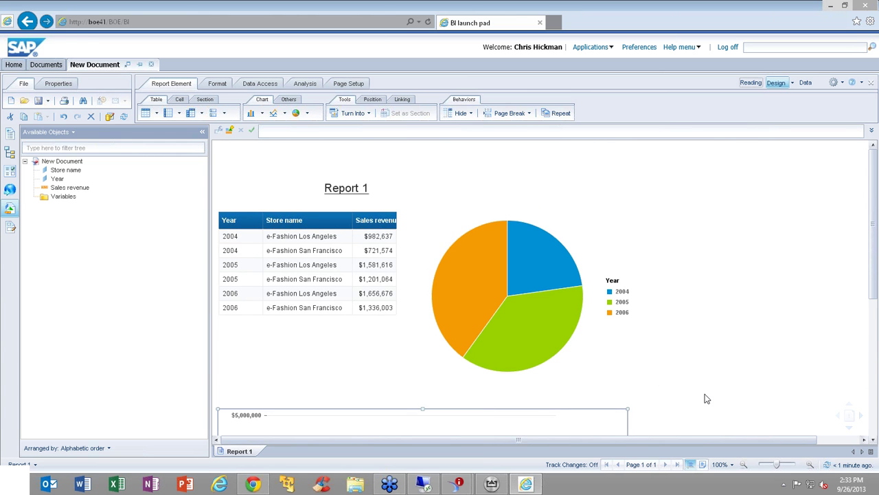
# - In page view, move and shrink the pie chart so it sits beside the table
pyautogui.click(704, 465)
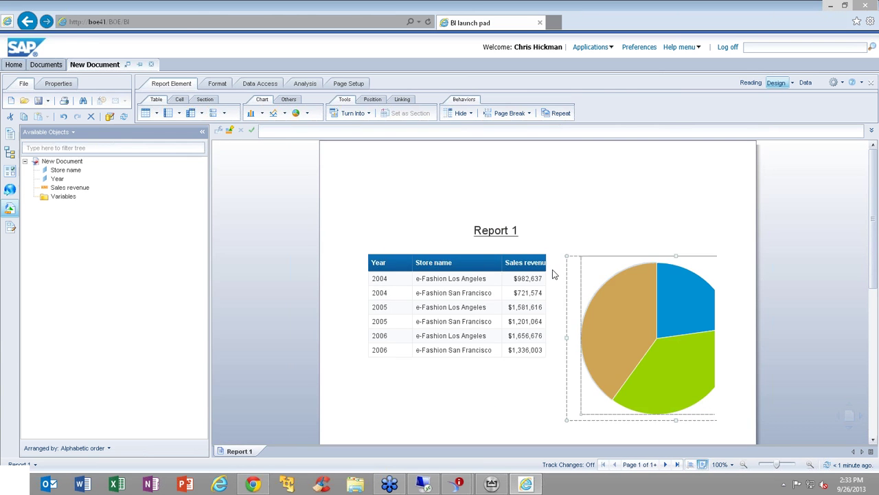
pyautogui.click(463, 257)
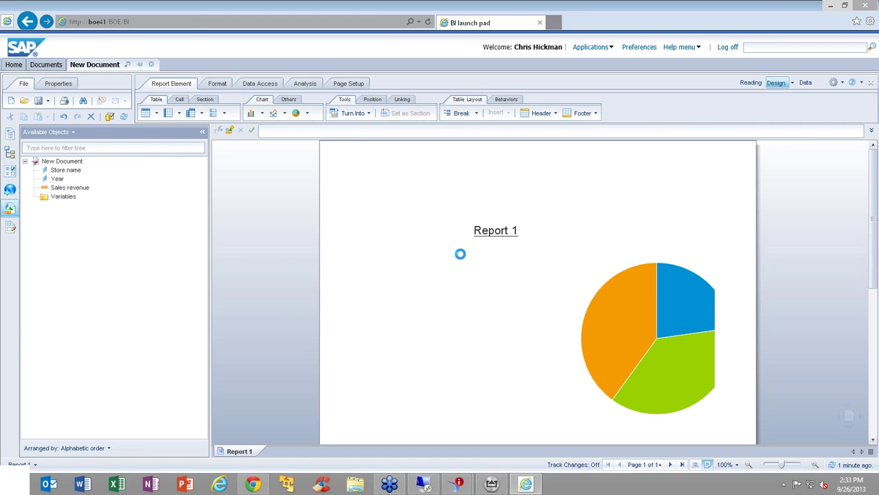
pyautogui.click(589, 268)
pyautogui.moveTo(574, 254); pyautogui.dragTo(551, 255)
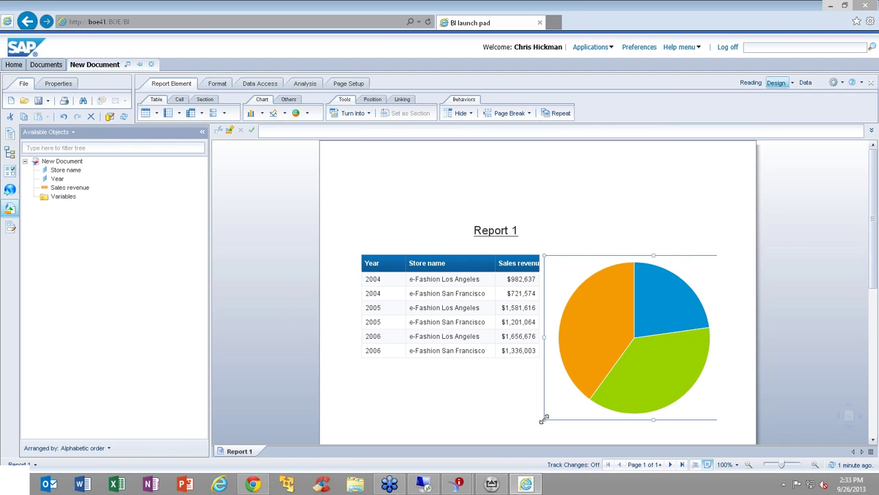
pyautogui.moveTo(563, 404); pyautogui.dragTo(588, 389)
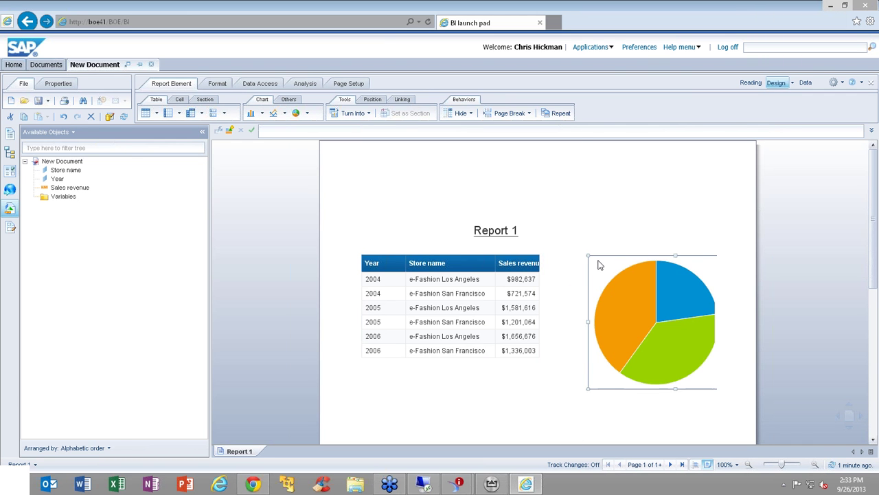
pyautogui.moveTo(596, 265); pyautogui.dragTo(557, 267)
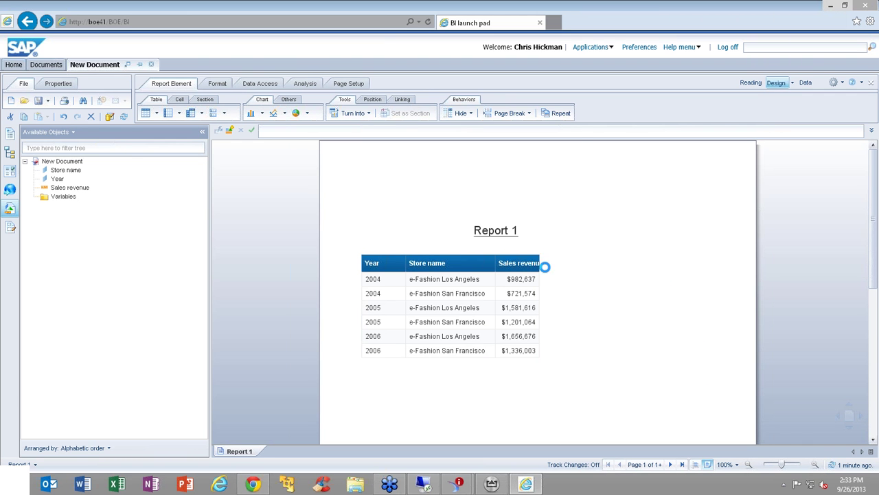
# - Enlarge the column chart and start saving the report
pyautogui.scroll(-5, 496, 344)
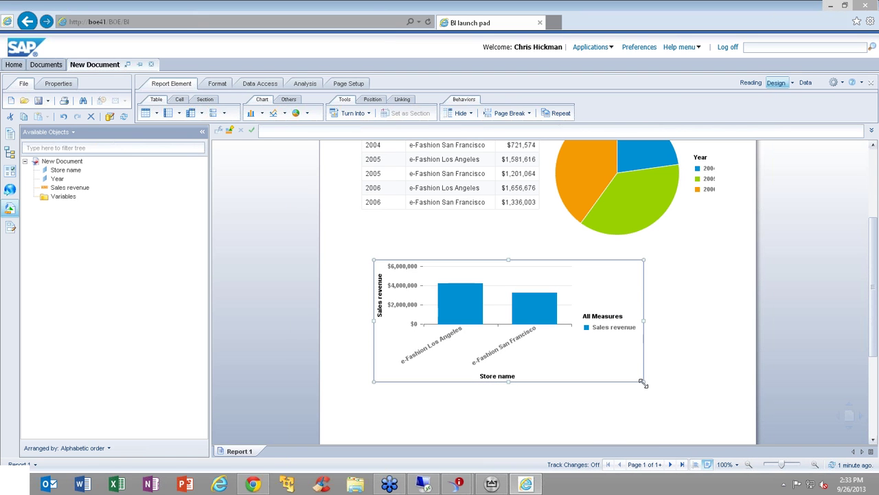
pyautogui.moveTo(685, 405); pyautogui.dragTo(696, 408)
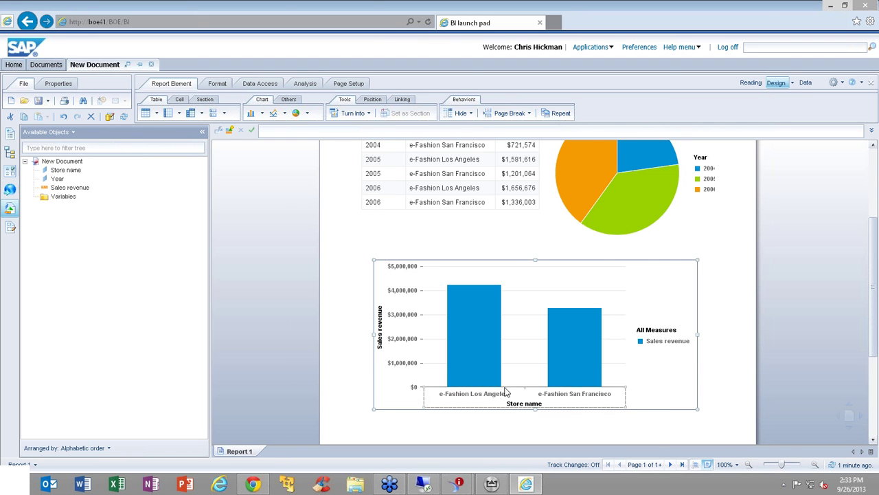
pyautogui.scroll(3, 320, 298)
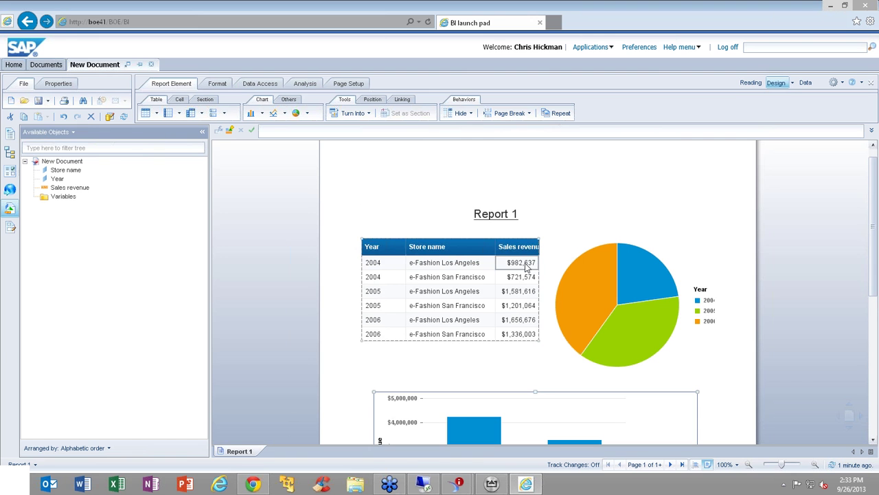
pyautogui.click(39, 101)
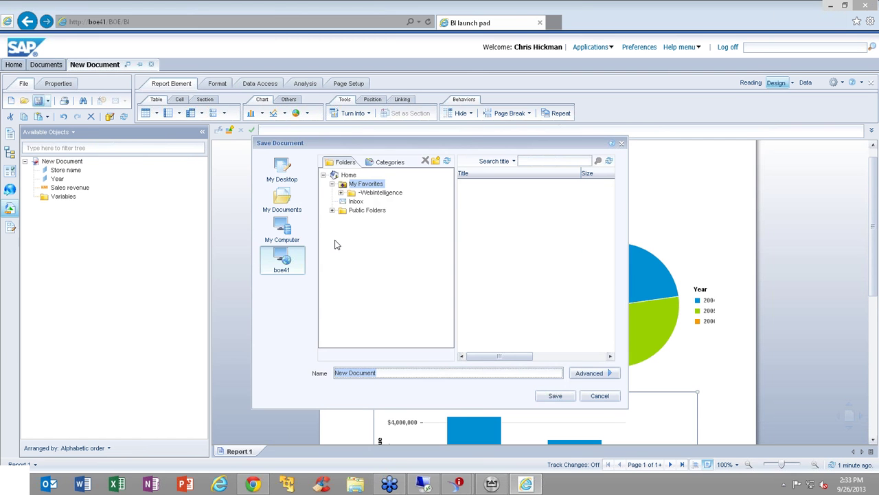
# - Choose the DFT Demo folder, name the document 'Sales Revenue by Year Webi' and save it
pyautogui.click(332, 210)
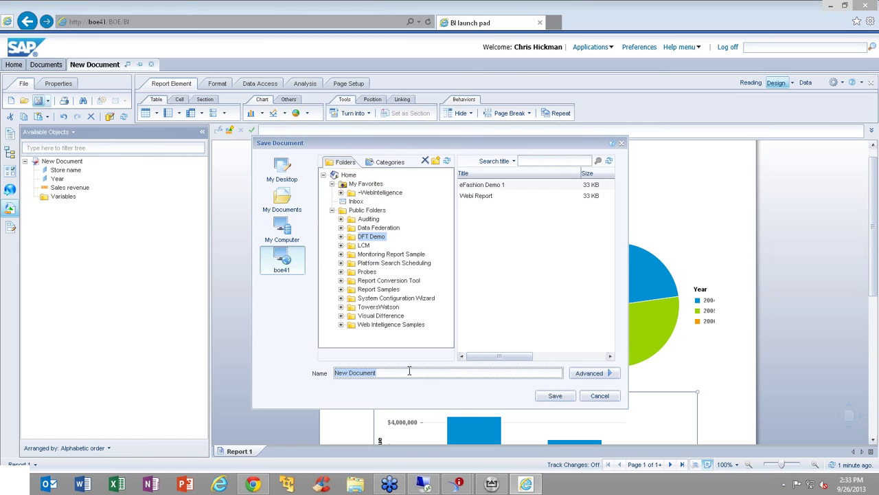
pyautogui.write('Sales Revenue by Year Webi')
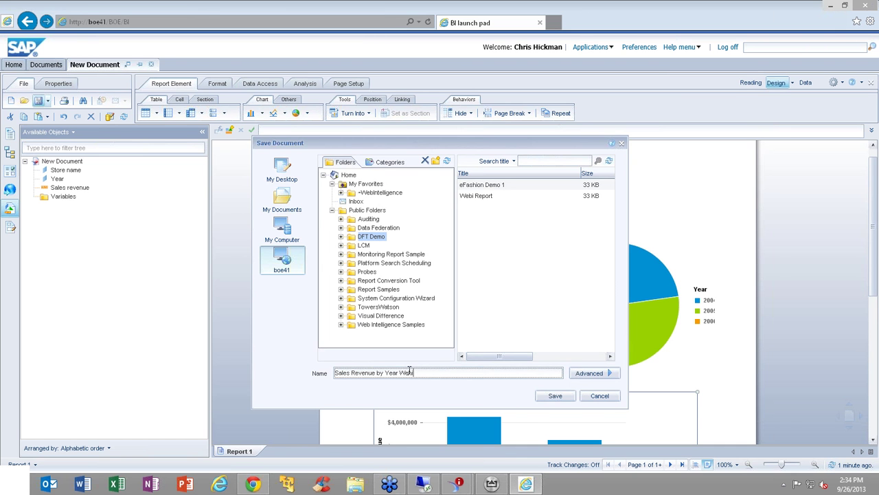
pyautogui.click(553, 396)
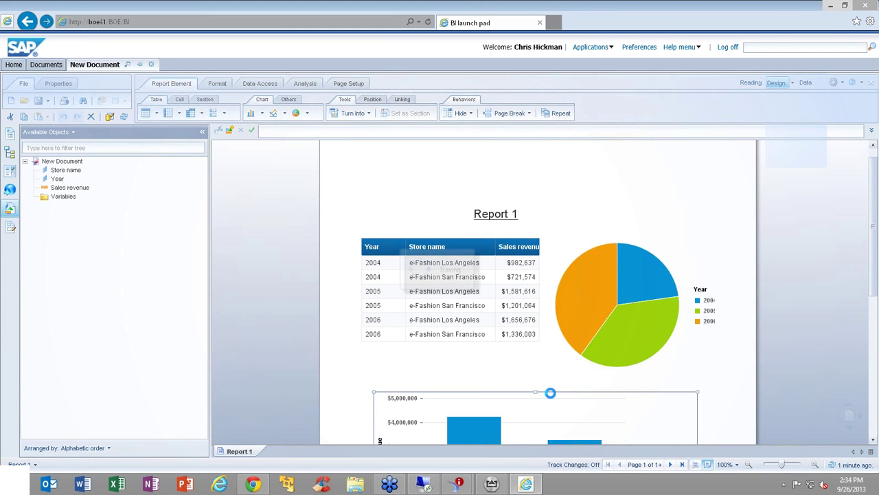
# - Find Sales Revenue by Year Webi in Public Folders > DFT Demo and confirm its categories
pyautogui.click(54, 68)
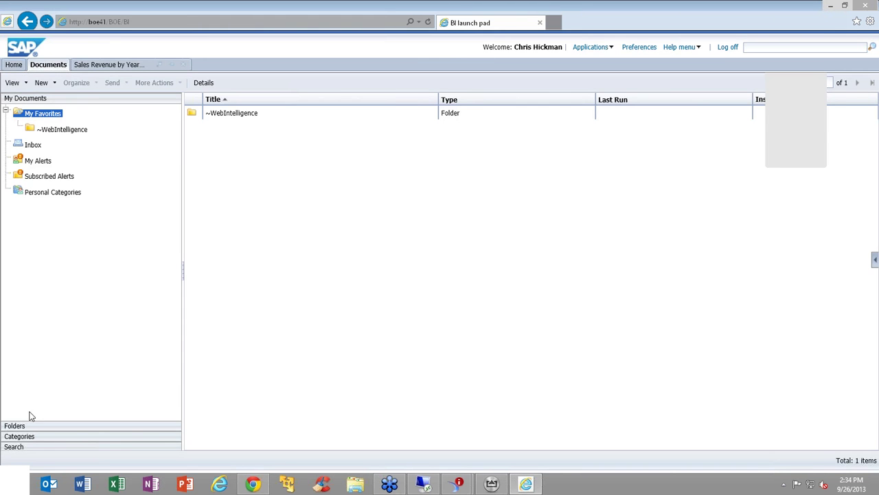
pyautogui.click(28, 424)
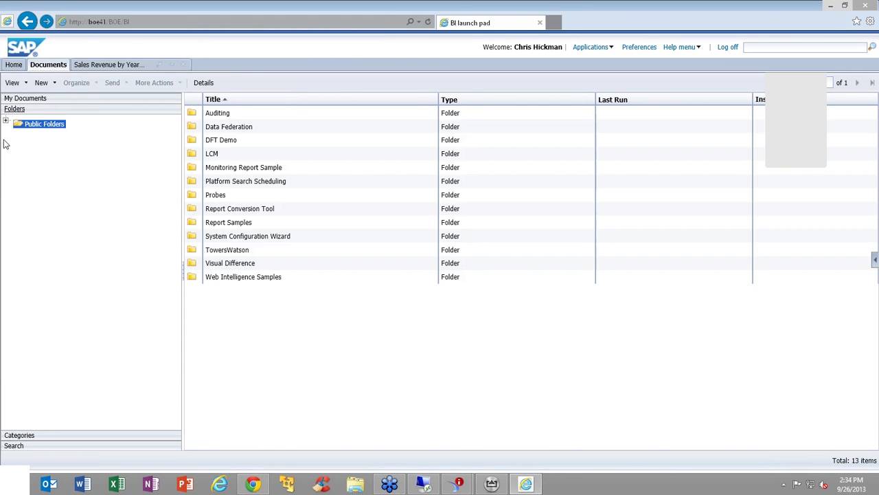
pyautogui.doubleClick(235, 141)
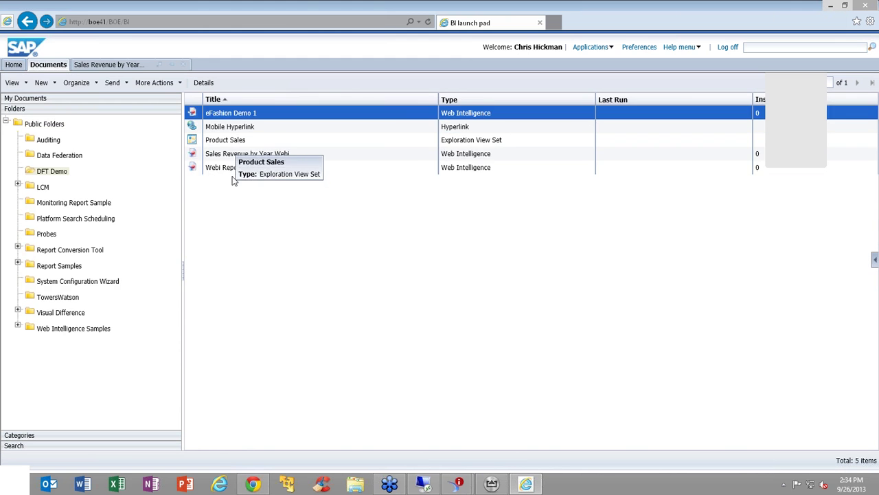
pyautogui.click(223, 172)
pyautogui.click(242, 155)
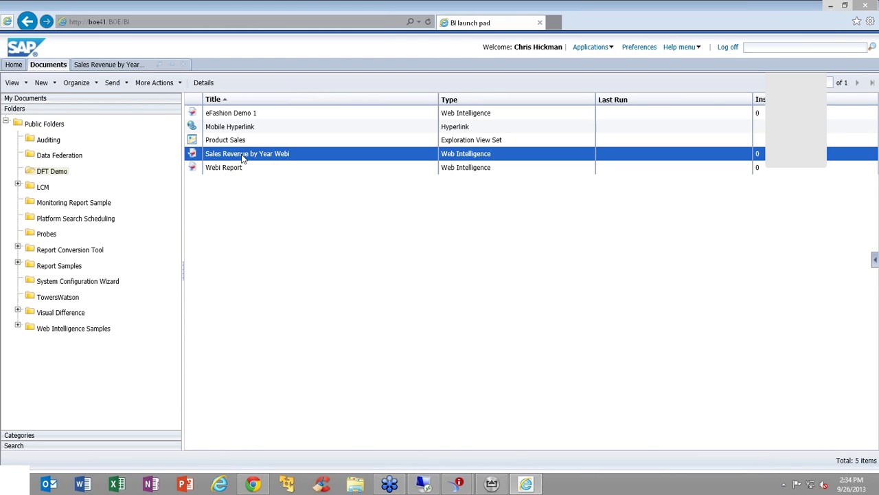
pyautogui.rightClick(248, 157)
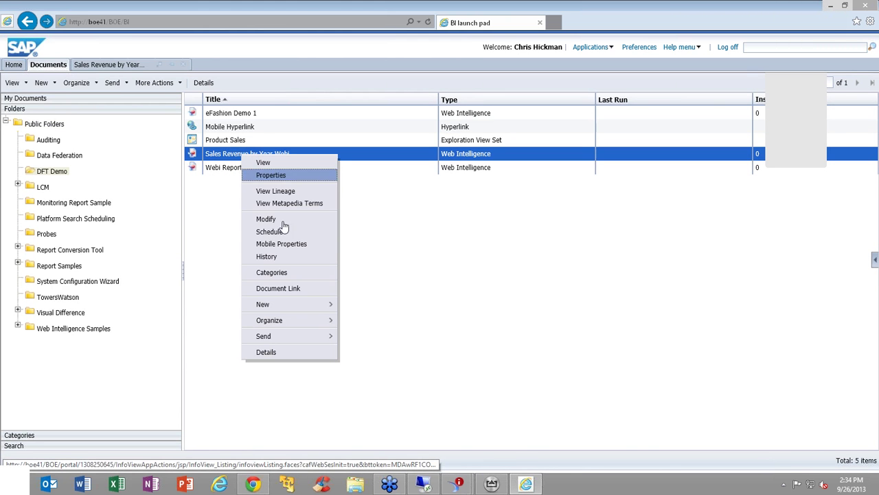
pyautogui.click(278, 274)
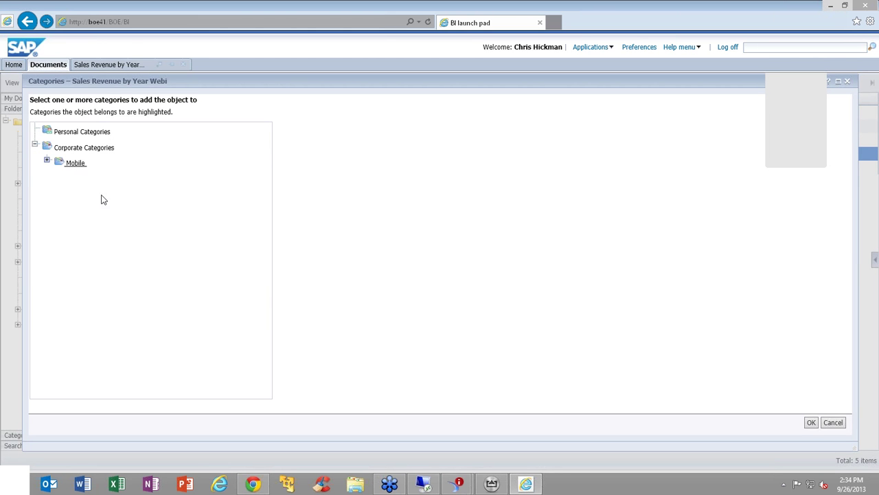
pyautogui.click(811, 422)
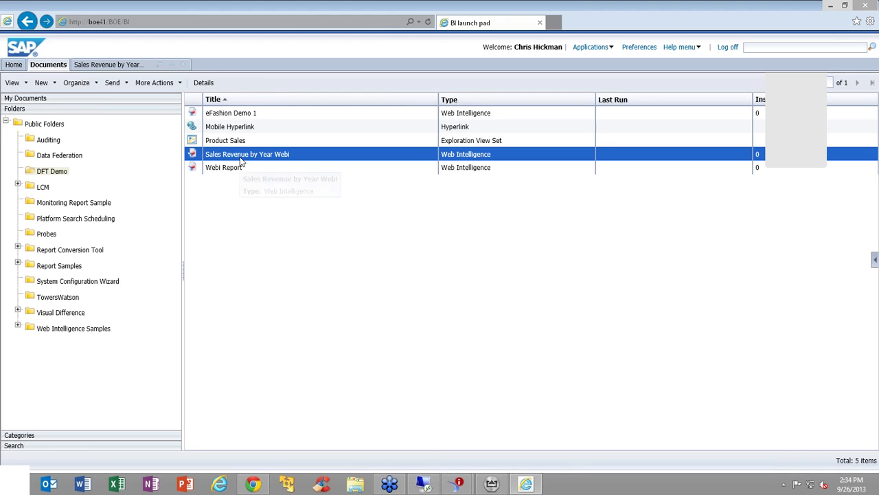
# - Turn on 'Display document as a PDF' in the document's Mobile Properties and save
pyautogui.rightClick(240, 157)
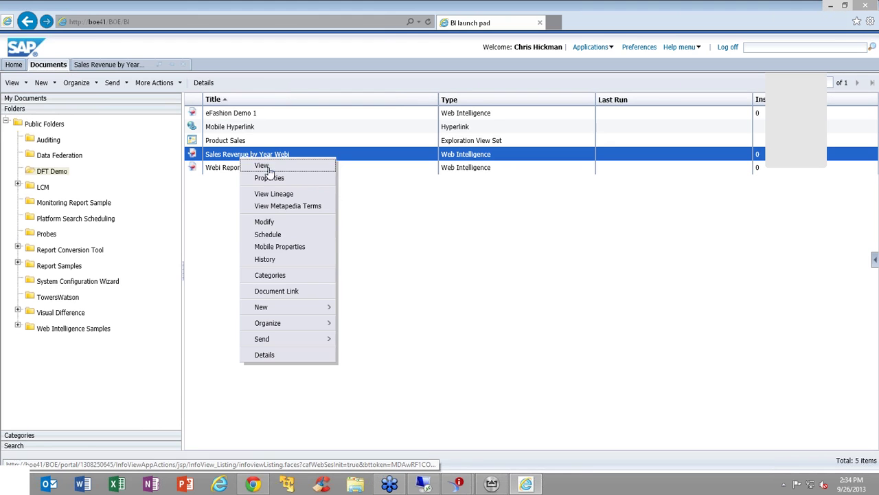
pyautogui.click(310, 250)
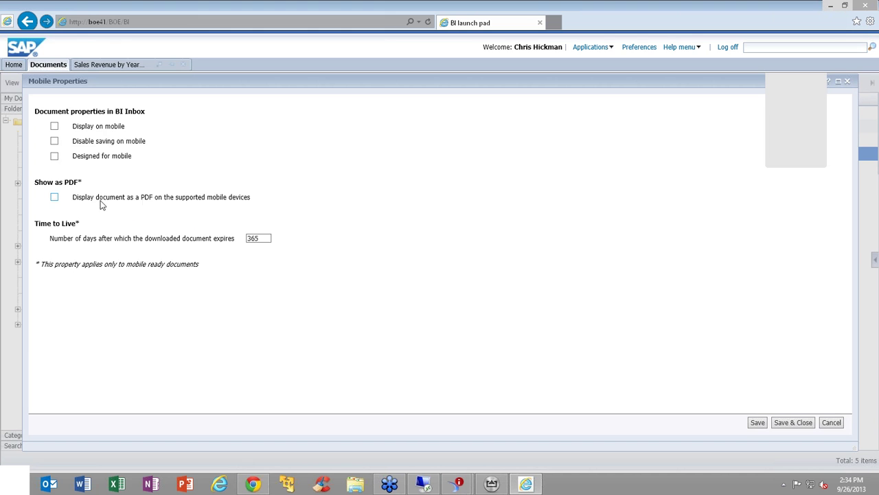
pyautogui.click(54, 197)
pyautogui.click(793, 423)
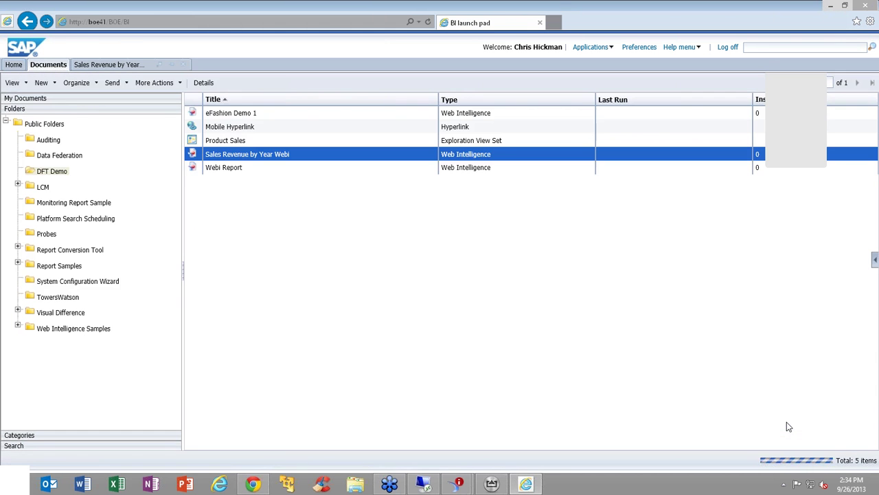
# - Check the mirrored iPad list for Sales Revenue by Year Webi, then minimize the AirServer window
pyautogui.click(501, 486)
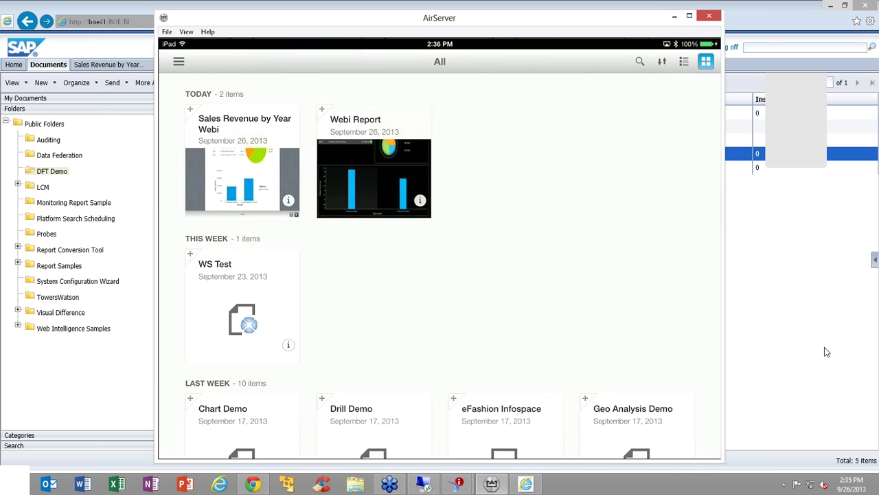
pyautogui.click(674, 16)
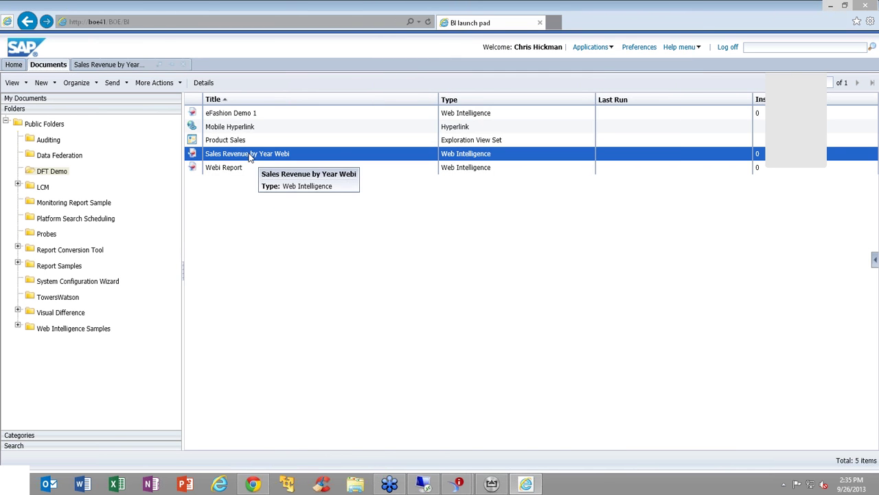
# - Uncheck 'Display document as a PDF' in the document's Mobile Properties, then view it on the mirrored iPad
pyautogui.rightClick(251, 156)
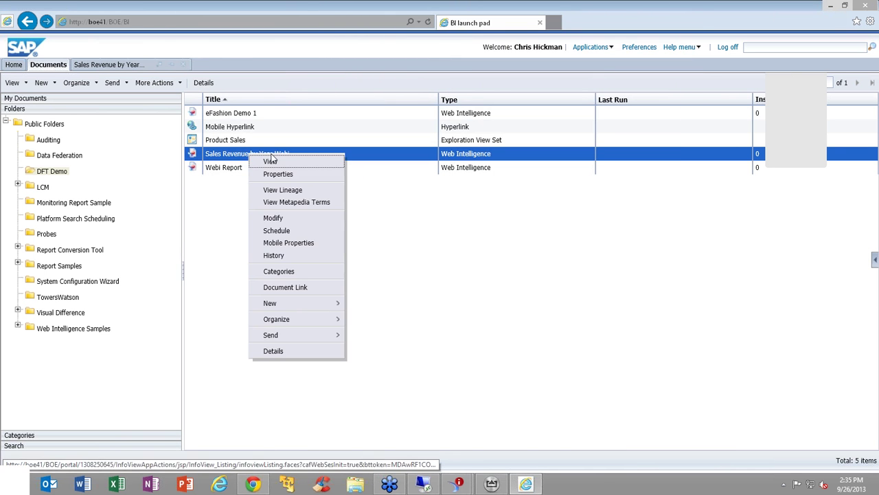
pyautogui.click(298, 246)
pyautogui.click(55, 197)
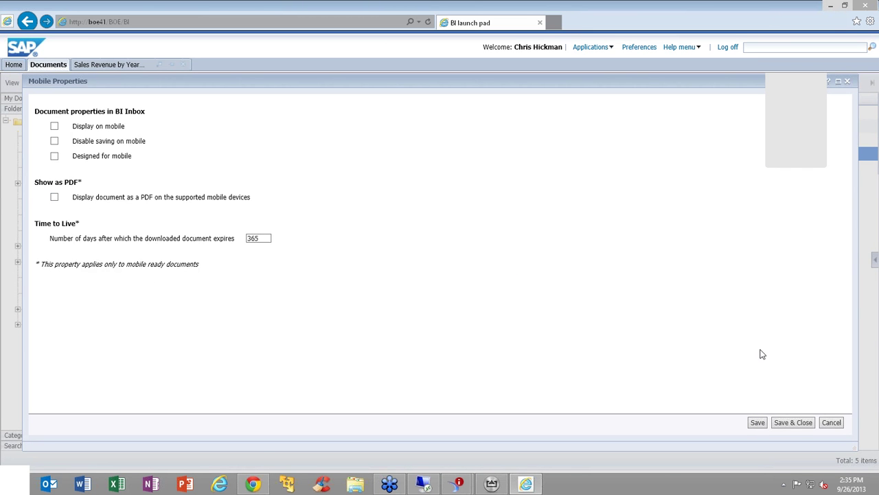
pyautogui.click(792, 424)
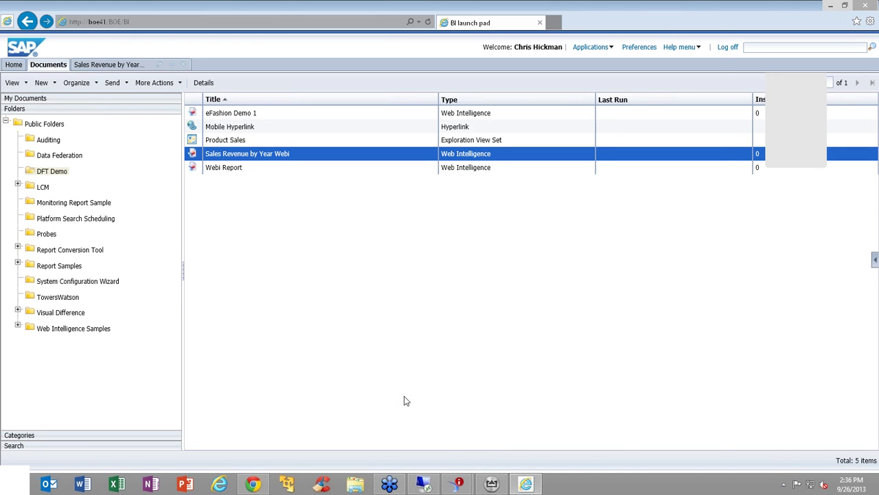
pyautogui.click(492, 484)
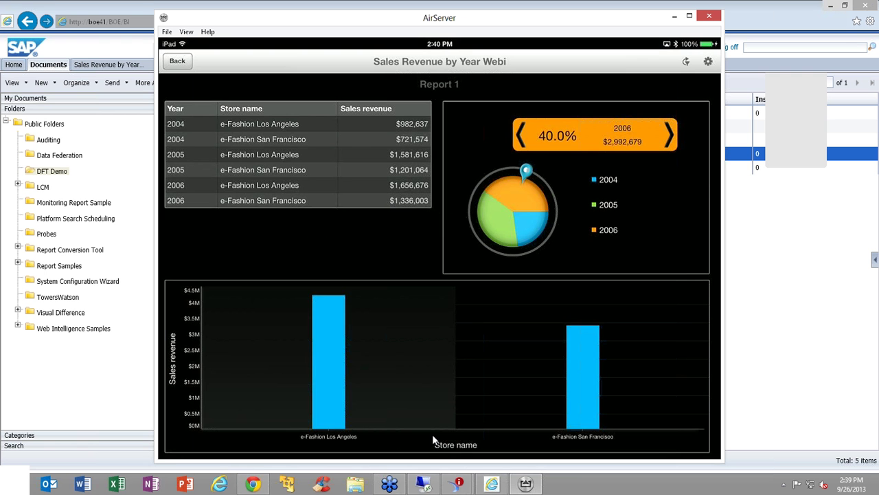
# - Create a conditional formatting rule 'Sales Rev' on the Sales revenue column with condition Less than 750000
pyautogui.click(675, 19)
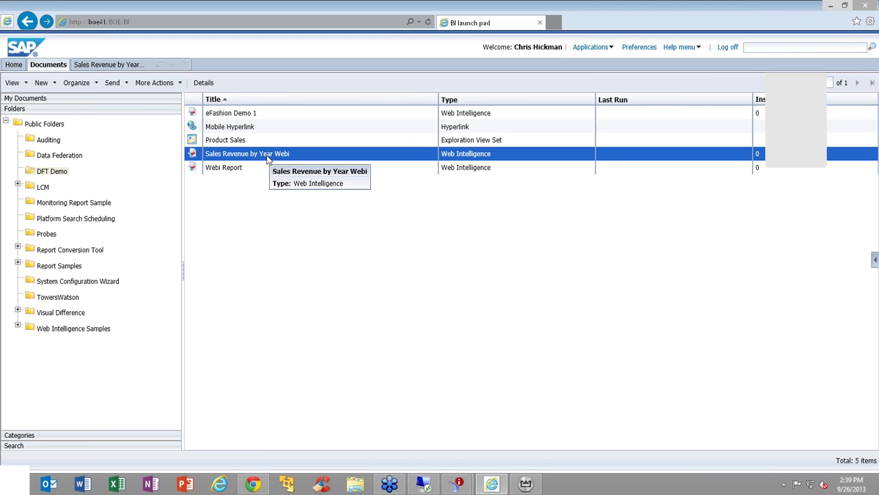
pyautogui.click(108, 67)
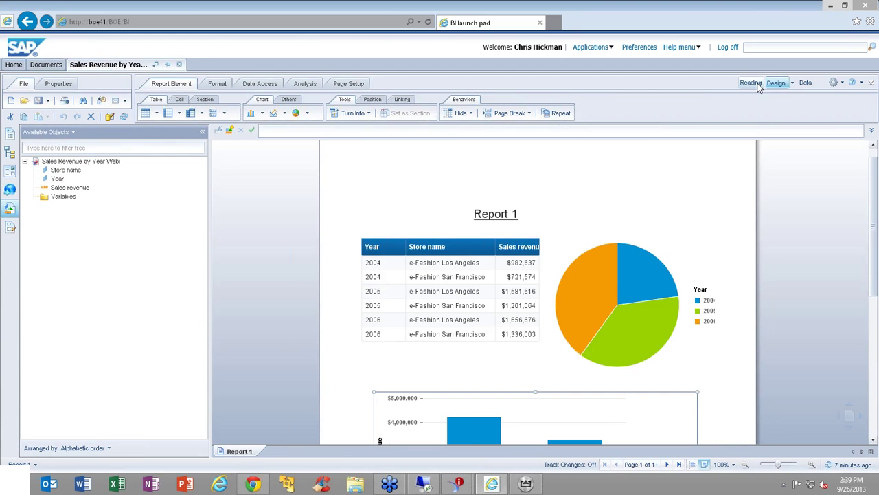
pyautogui.click(528, 276)
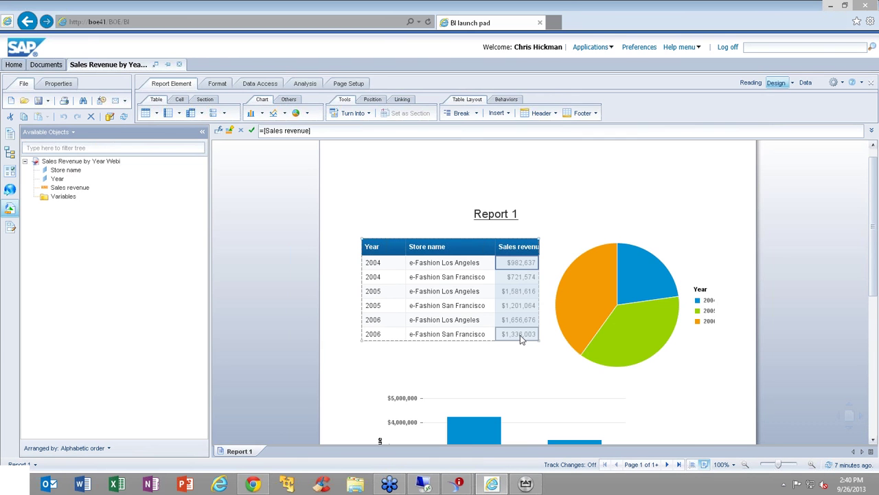
pyautogui.click(306, 84)
pyautogui.click(352, 99)
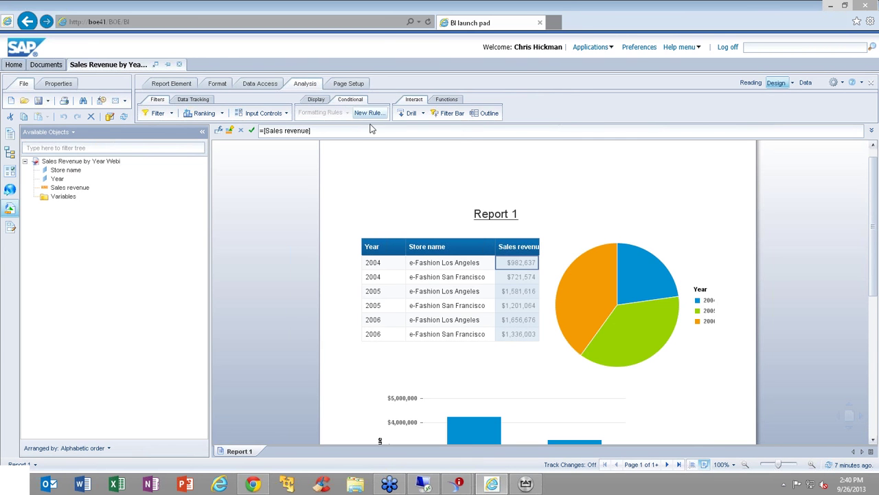
pyautogui.click(368, 114)
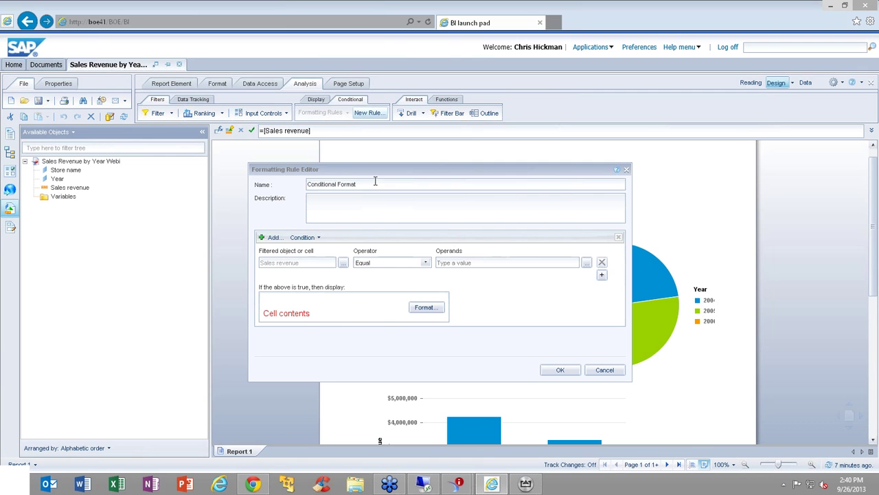
pyautogui.write('Sales Rev')
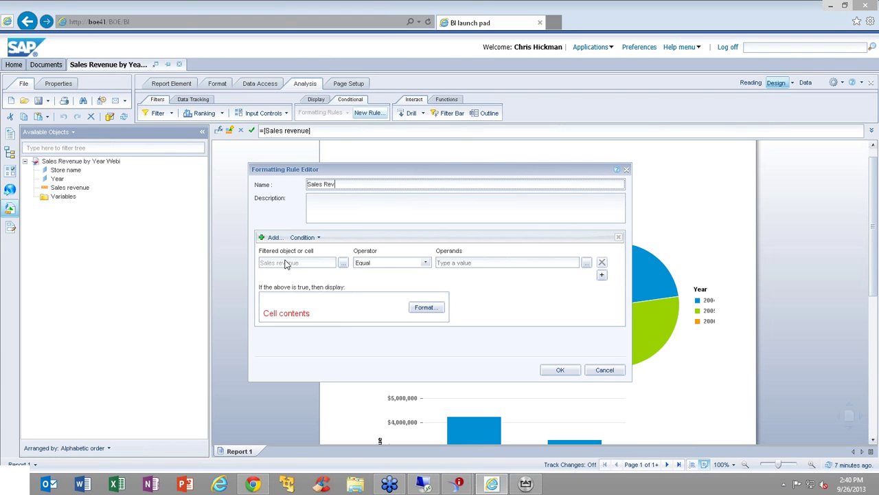
pyautogui.click(425, 263)
pyautogui.click(382, 312)
pyautogui.write('750000')
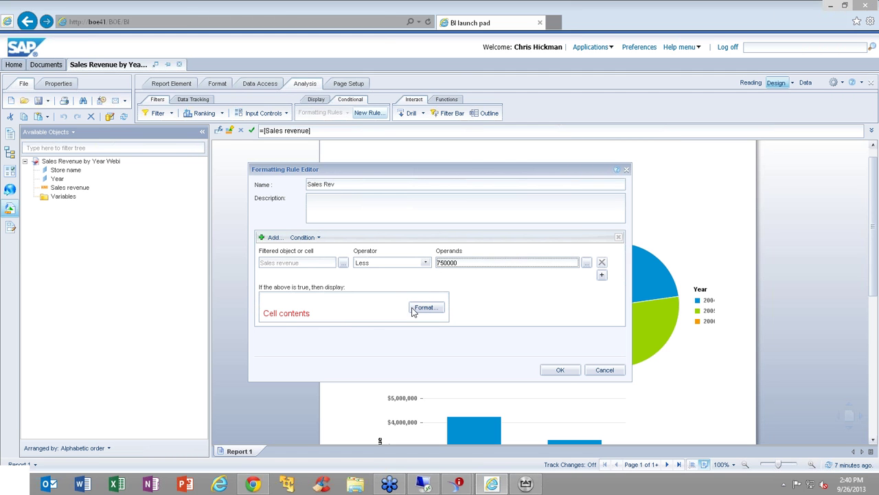
# - Add a second condition Between 750000 and 1250000 and open its display formatting
pyautogui.click(273, 238)
pyautogui.scroll(-1, 431, 327)
pyautogui.scroll(-2, 421, 320)
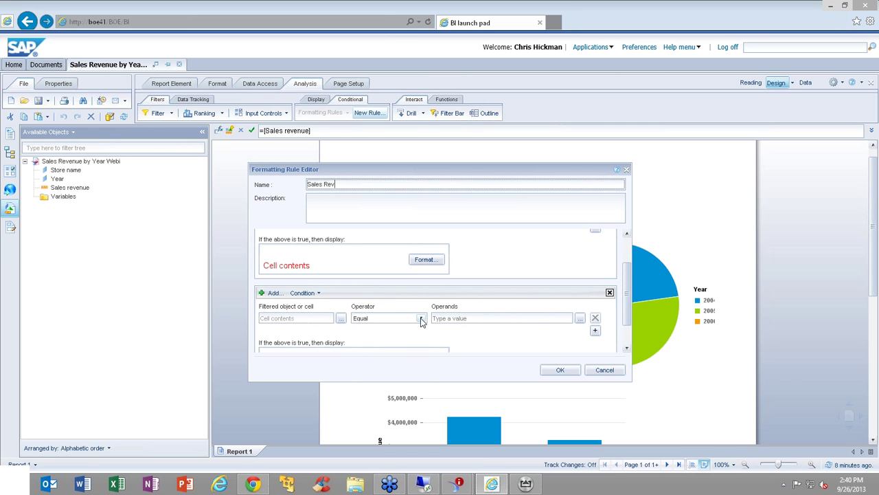
pyautogui.click(421, 321)
pyautogui.scroll(-2, 405, 364)
pyautogui.click(364, 365)
pyautogui.click(564, 317)
pyautogui.write('750000,125')
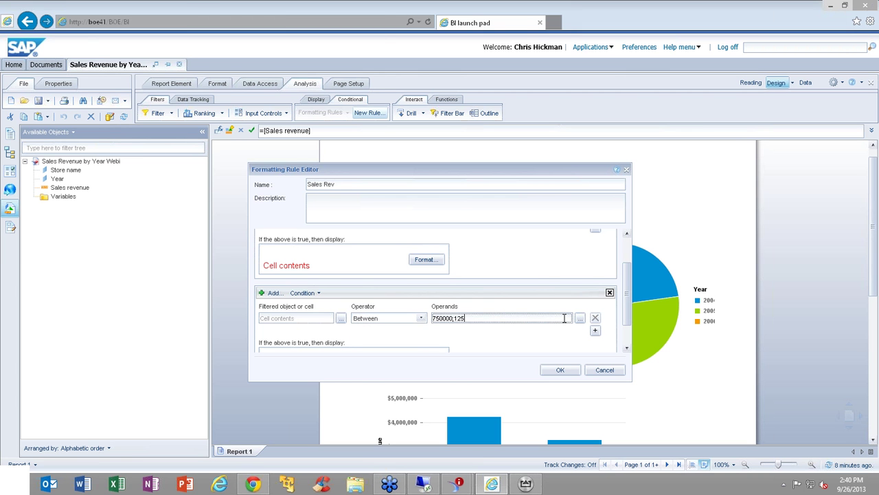
pyautogui.write('0000')
pyautogui.hotkey('shift', 'Left')
pyautogui.hotkey('shift', 'Left')
pyautogui.hotkey('shift', 'Left')
pyautogui.scroll(-1, 351, 333)
pyautogui.click(424, 330)
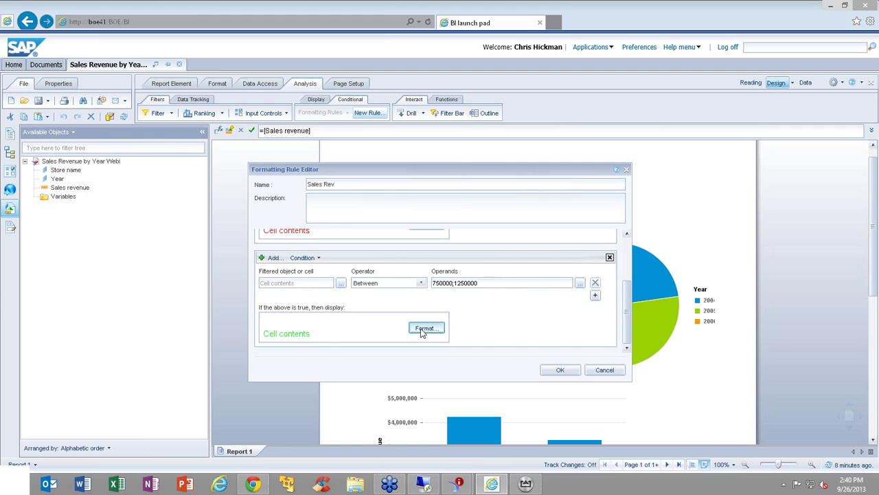
# - Give the Between 750000–1250000 condition a yellow font colour
pyautogui.click(276, 141)
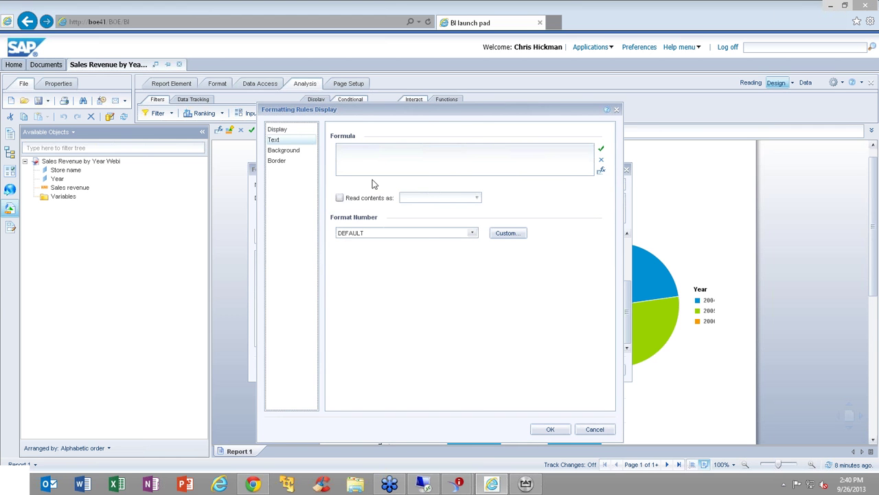
pyautogui.click(355, 248)
pyautogui.click(364, 295)
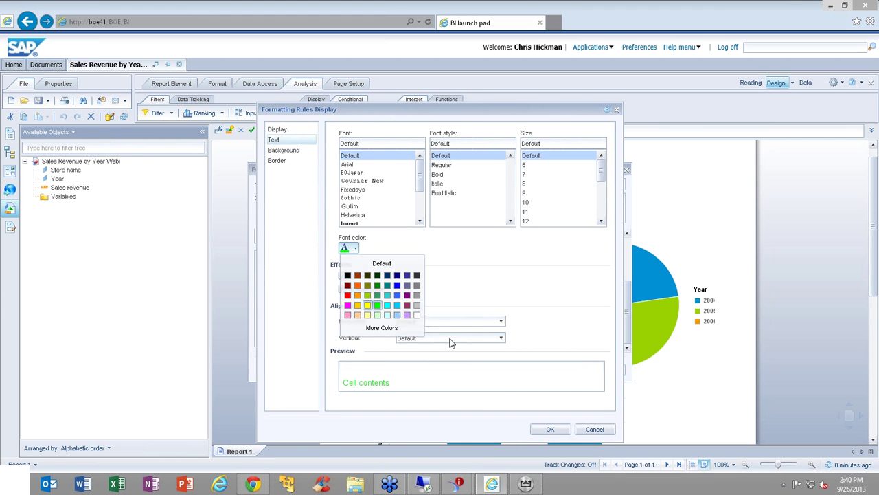
pyautogui.click(551, 428)
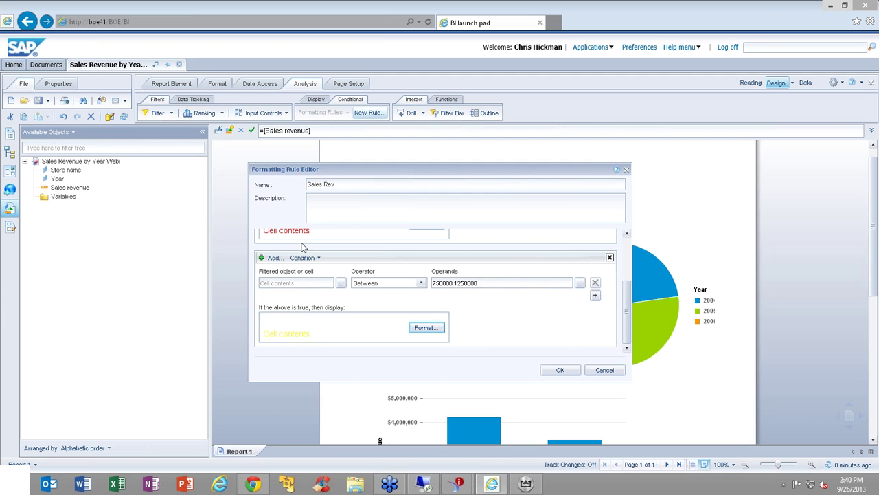
# - Add a third condition: Sales revenue greater than or equal to 125000
pyautogui.click(269, 259)
pyautogui.scroll(-2, 426, 309)
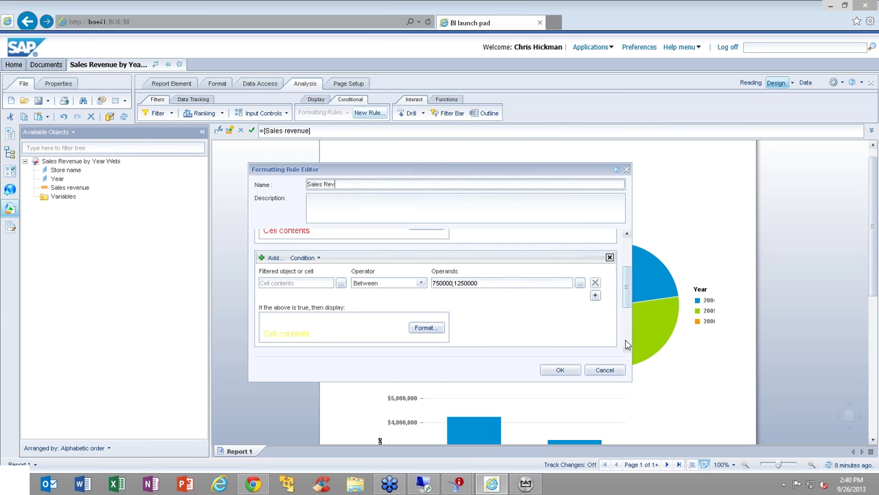
pyautogui.click(421, 283)
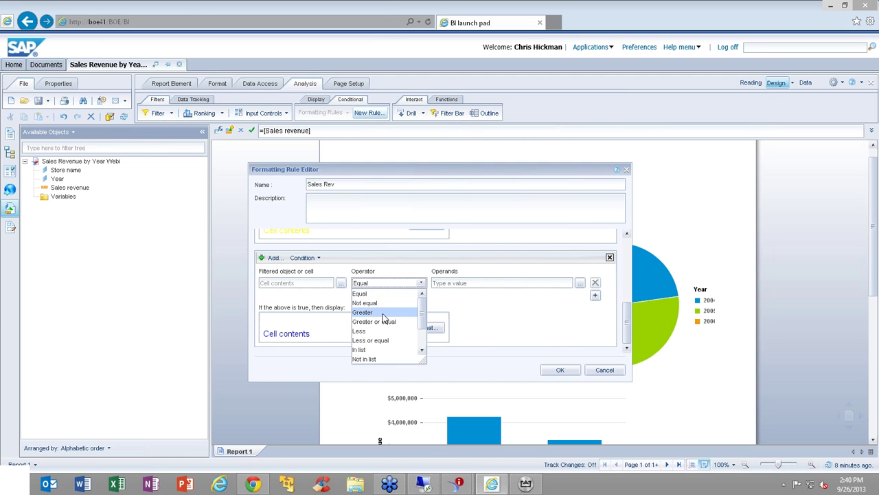
pyautogui.click(385, 320)
pyautogui.click(469, 284)
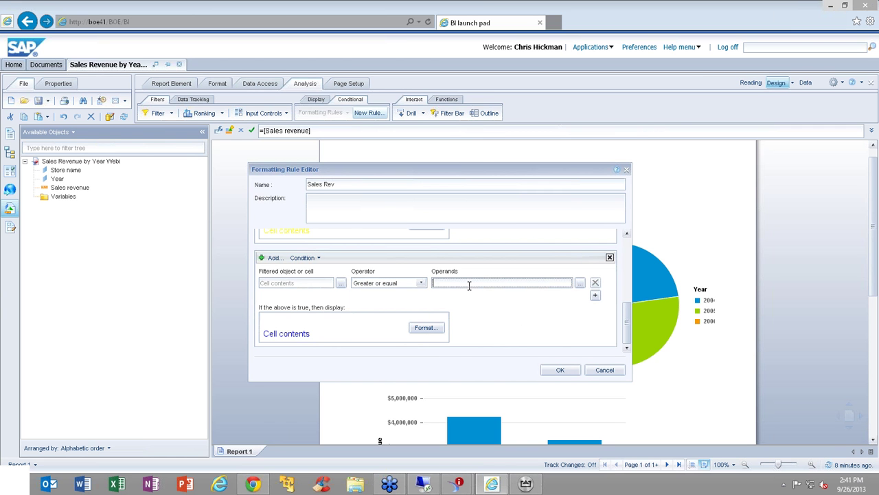
pyautogui.write('1250000')
# - Format the third condition's text in green and apply the Sales Rev rule
pyautogui.click(424, 328)
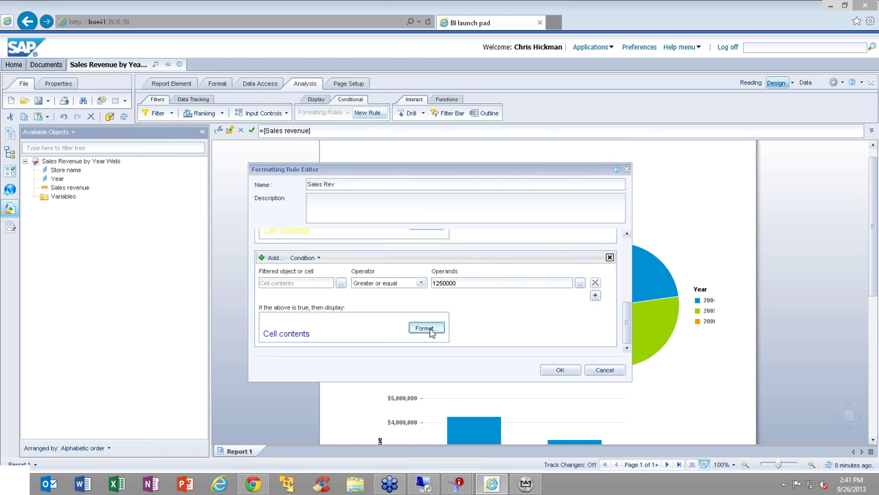
pyautogui.click(287, 141)
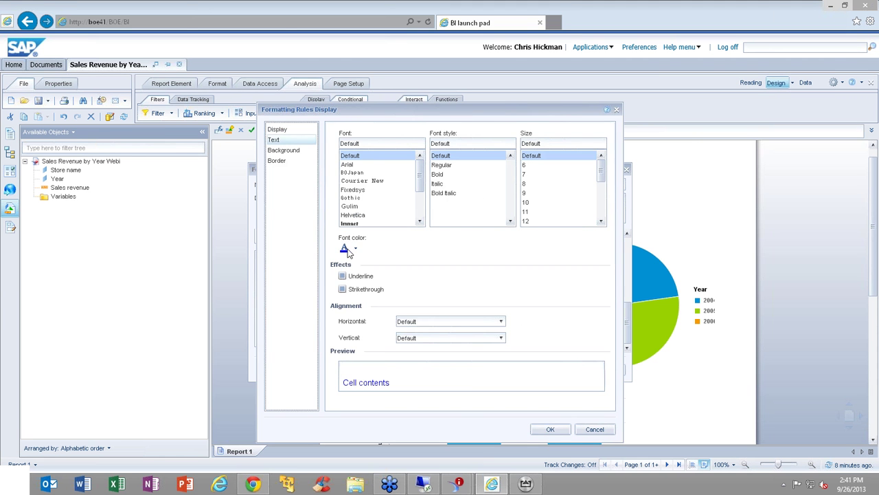
pyautogui.click(356, 248)
pyautogui.click(378, 313)
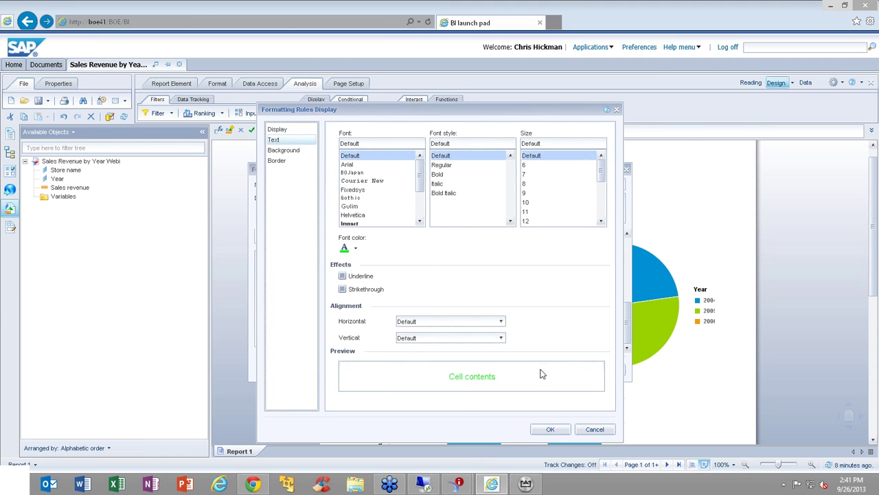
pyautogui.click(550, 428)
pyautogui.click(559, 371)
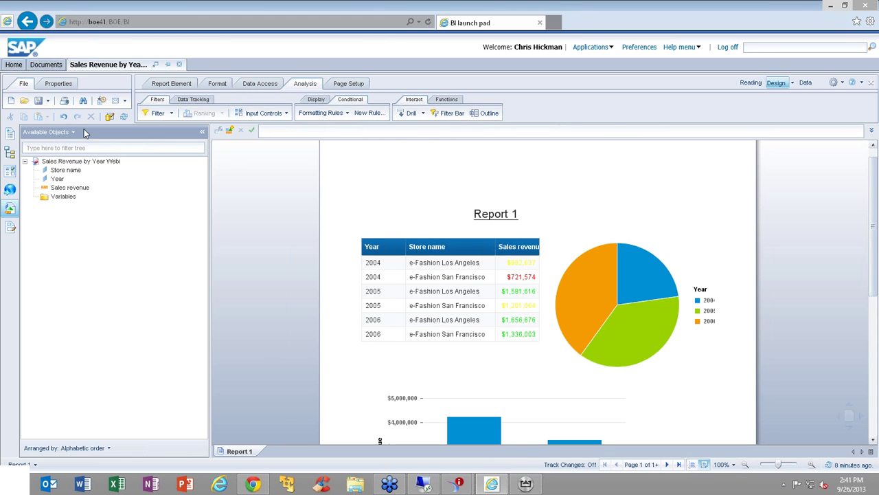
# - Save the report and select the Year/Store name/Sales revenue table
pyautogui.click(38, 101)
pyautogui.click(367, 234)
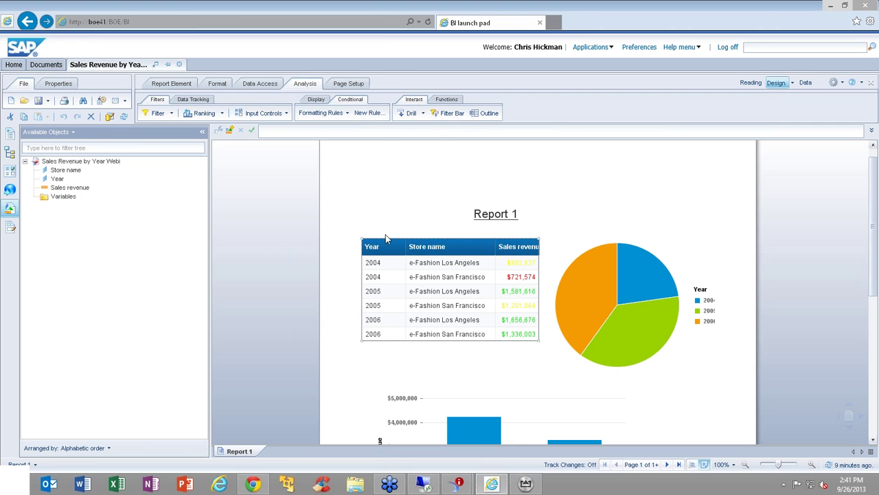
# - In Format Table, rename the revenue table from Block 1 to SC_TT_C_3_R
pyautogui.rightClick(386, 234)
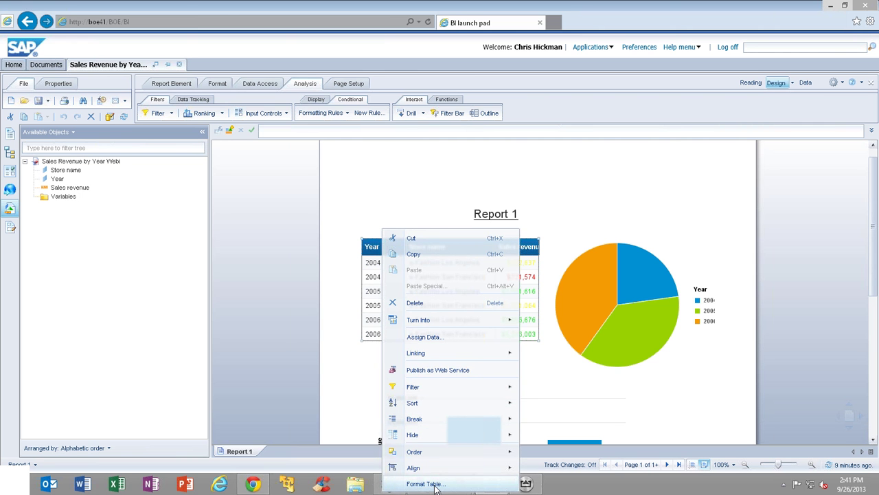
pyautogui.click(433, 484)
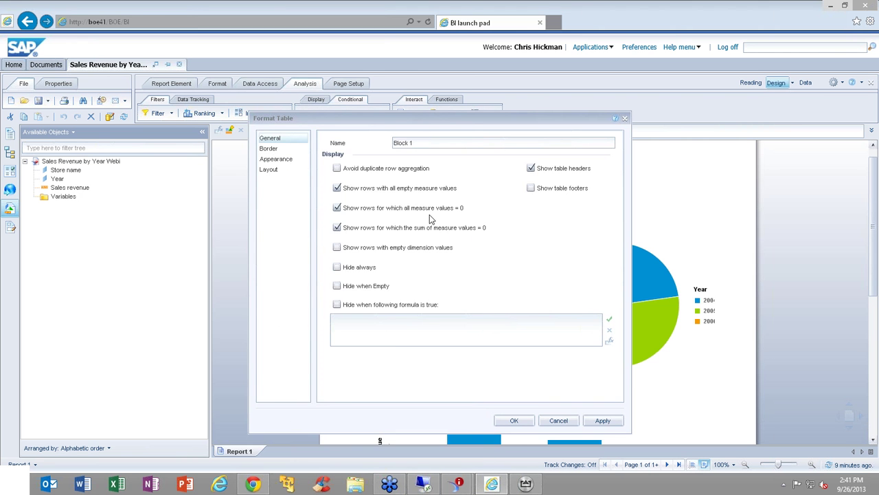
pyautogui.moveTo(414, 143); pyautogui.dragTo(395, 293)
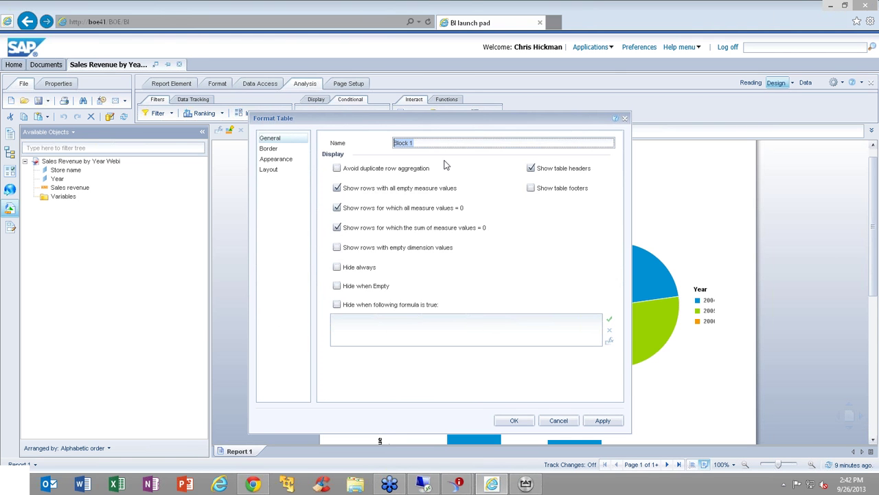
pyautogui.write('SC_TT')
pyautogui.write('_C')
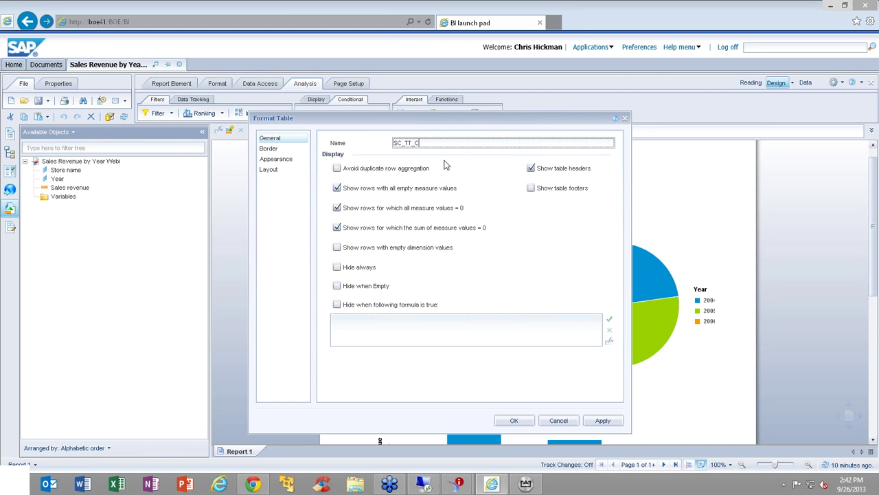
pyautogui.write('_')
pyautogui.moveTo(469, 129); pyautogui.dragTo(755, 135)
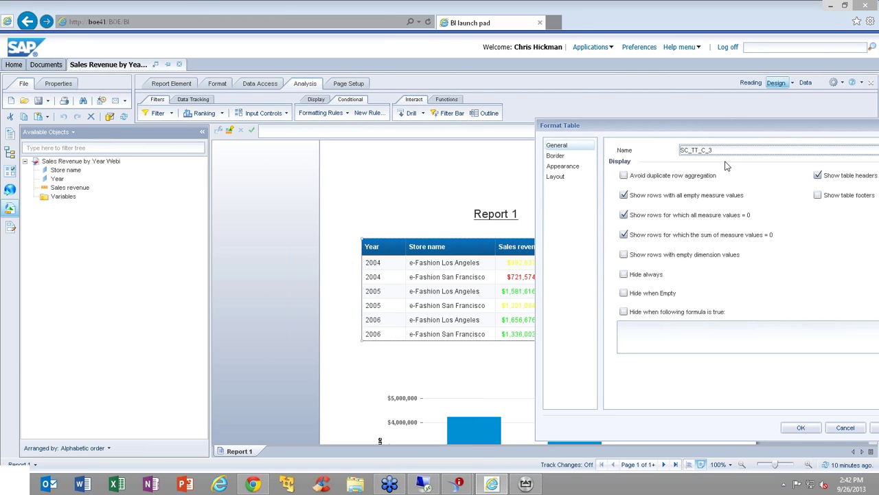
pyautogui.write('_')
pyautogui.write('R')
pyautogui.moveTo(721, 121); pyautogui.dragTo(466, 110)
pyautogui.moveTo(322, 90); pyautogui.dragTo(250, 91)
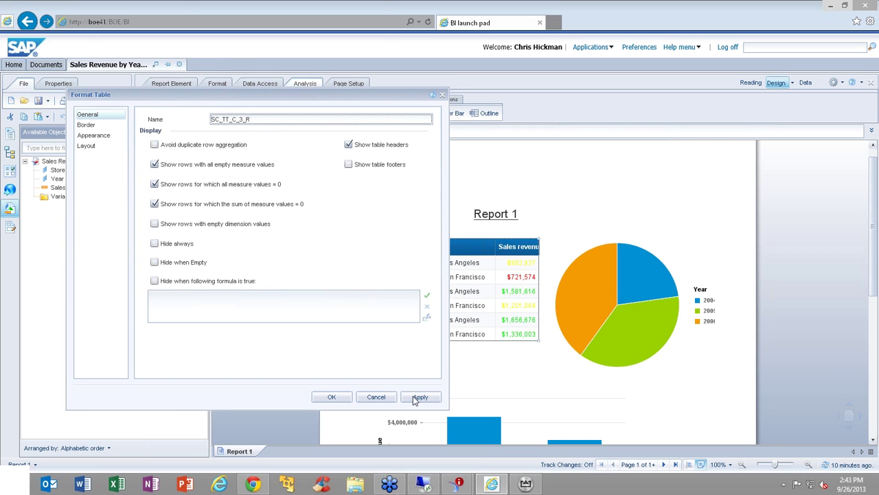
# - Apply the SC_TT_C_3_R table name and save the report
pyautogui.click(332, 397)
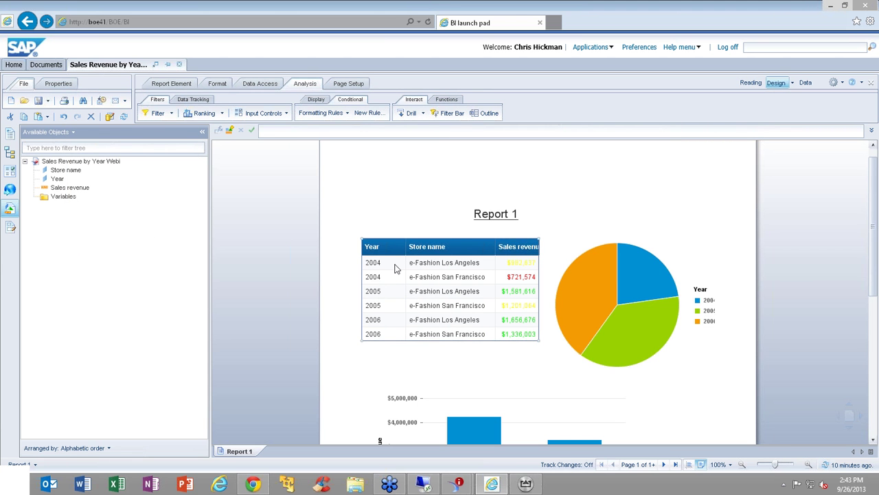
pyautogui.click(39, 101)
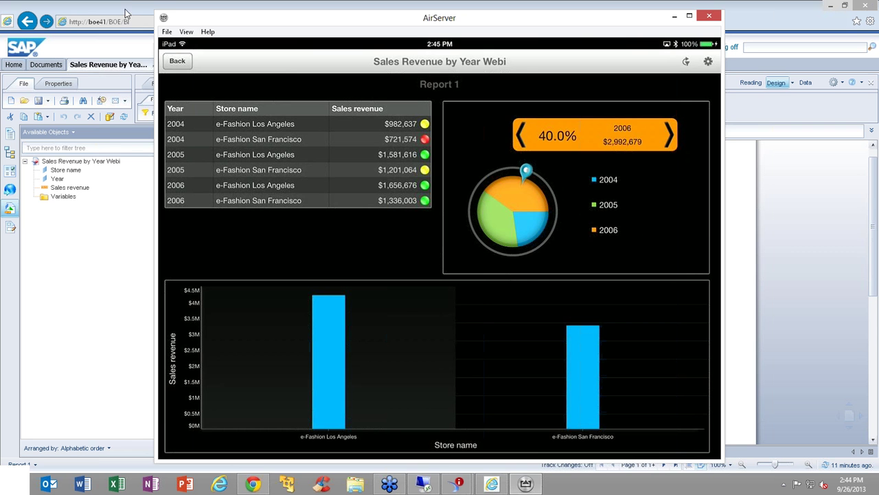
pyautogui.click(674, 15)
pyautogui.press('super+d')
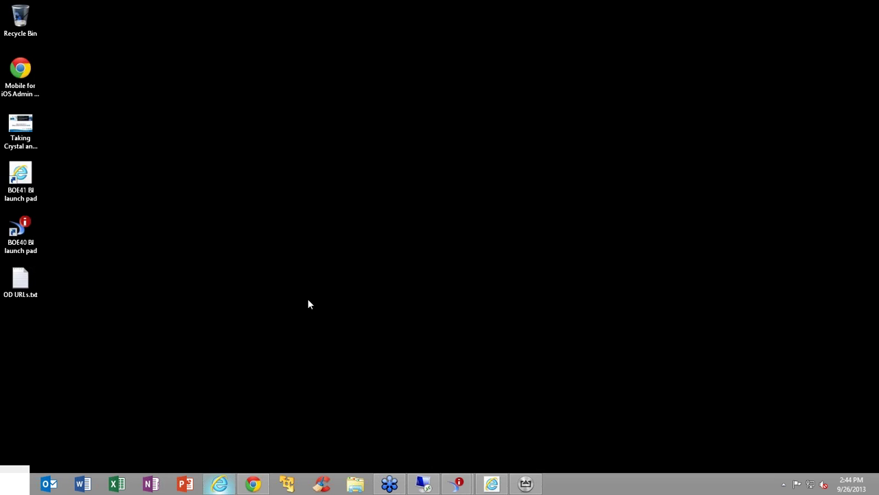
pyautogui.click(219, 485)
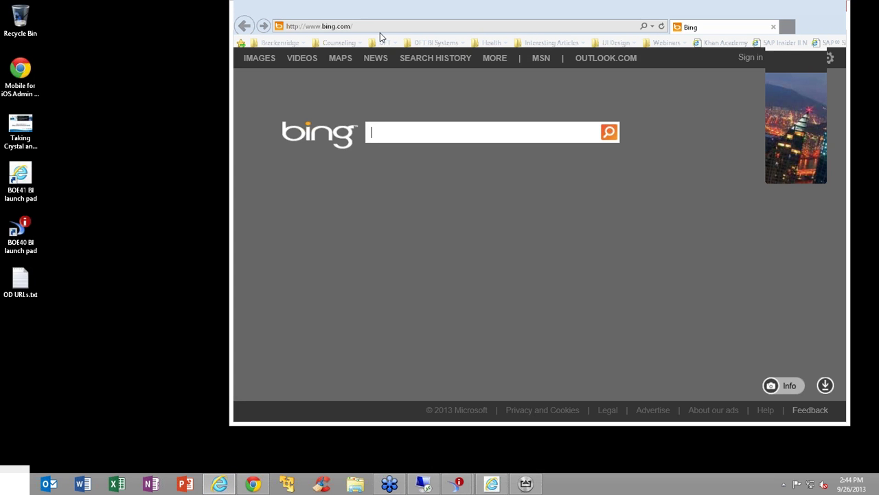
pyautogui.doubleClick(380, 32)
pyautogui.click(380, 21)
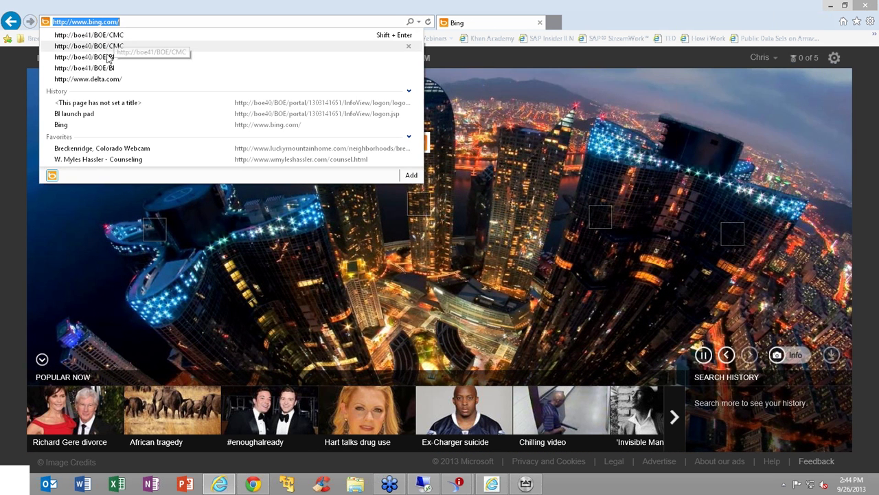
pyautogui.click(106, 58)
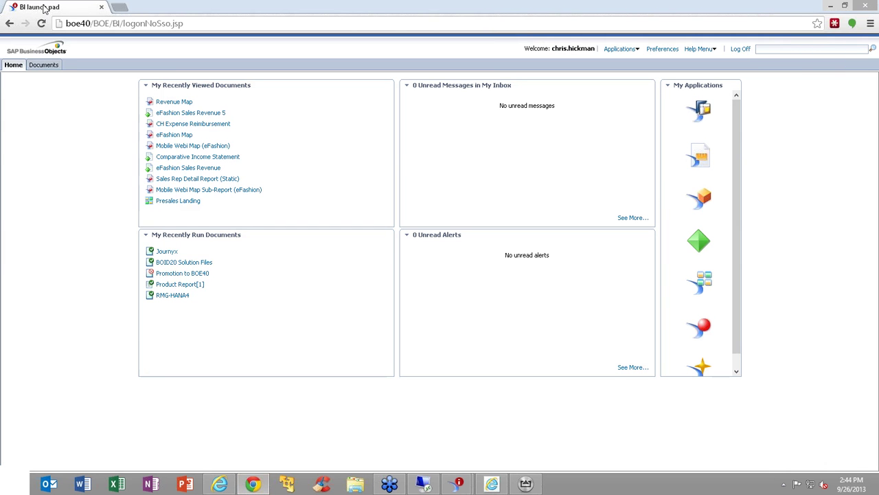
# - Launch Web Intelligence with Java allowed and start a new document on the eFashionSQL universe
pyautogui.click(697, 325)
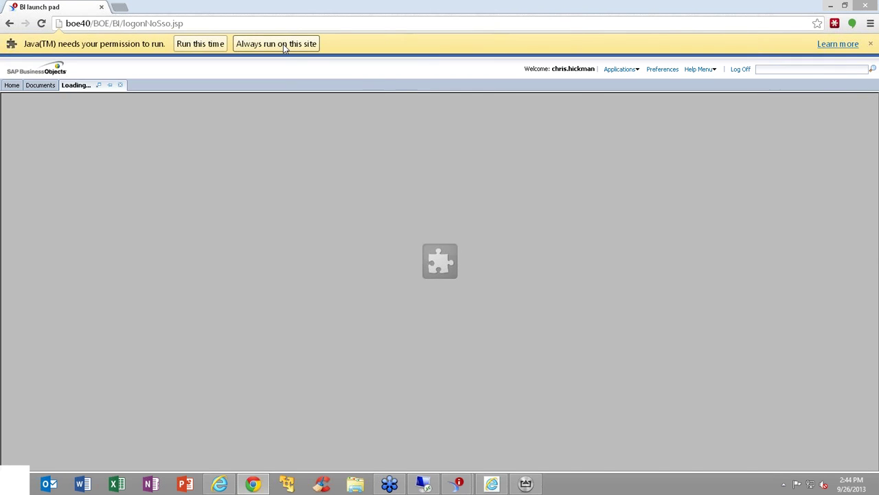
pyautogui.click(284, 44)
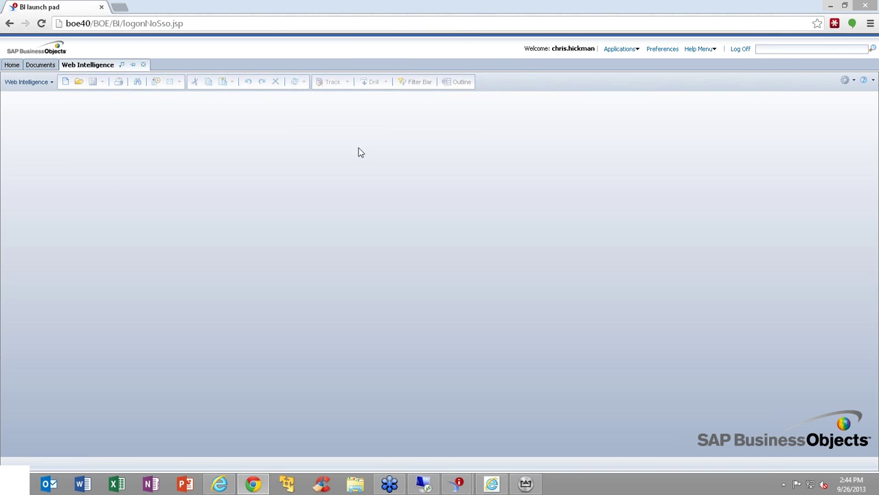
pyautogui.click(64, 83)
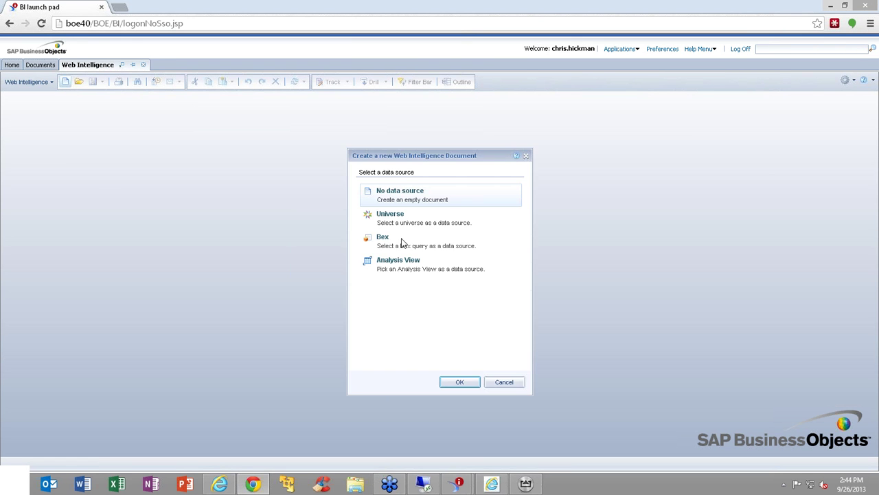
pyautogui.click(465, 383)
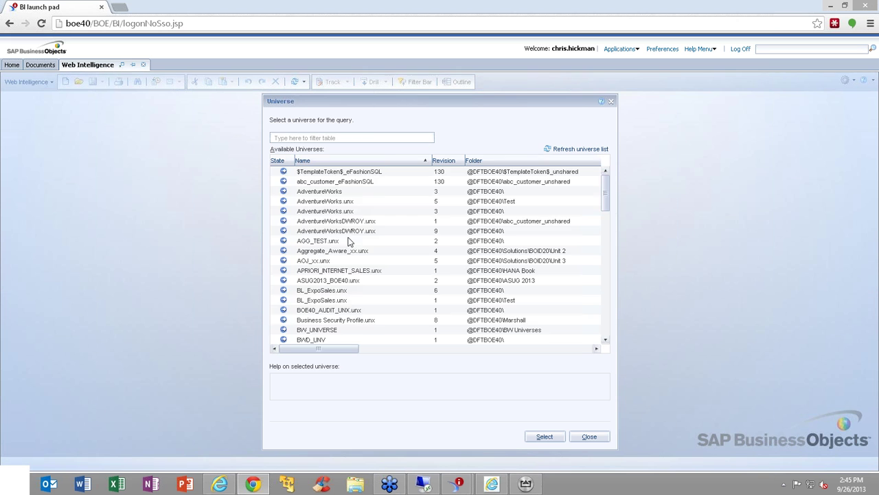
pyautogui.scroll(-5, 346, 301)
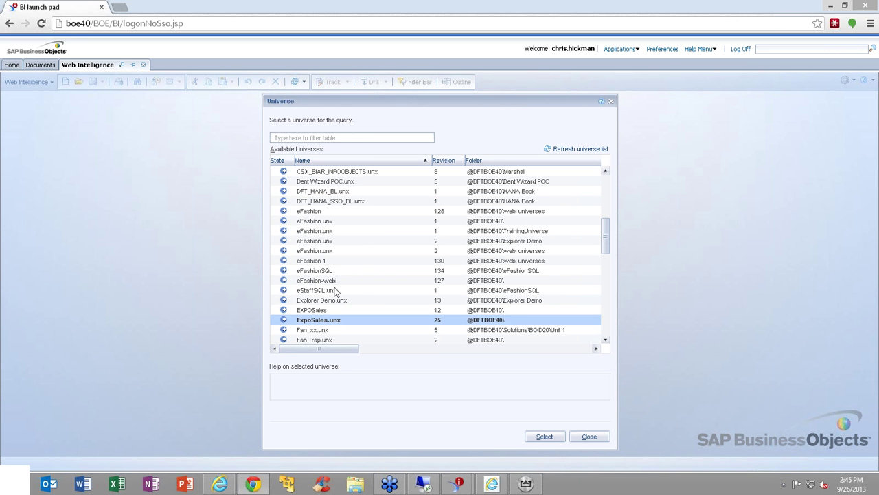
pyautogui.click(338, 291)
pyautogui.click(322, 270)
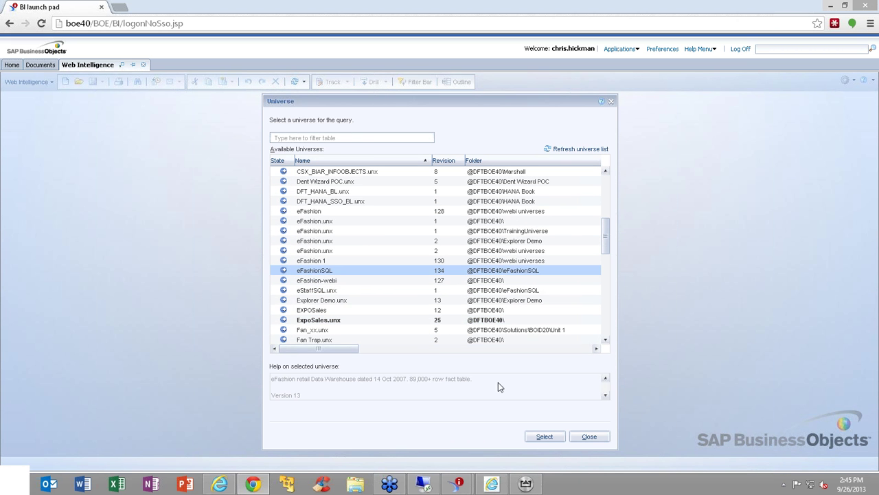
pyautogui.click(544, 437)
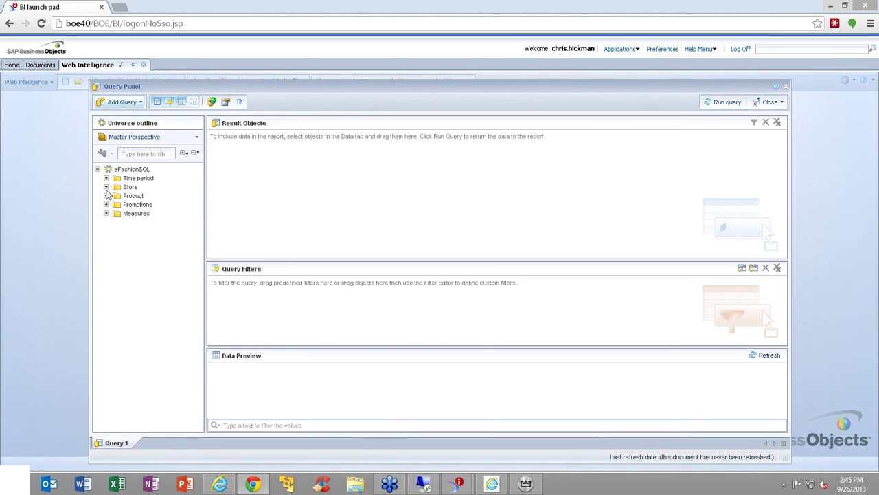
# - Add City, Latitude, Longitude and all Measures objects to the Result Objects
pyautogui.click(105, 187)
pyautogui.moveTo(134, 204); pyautogui.dragTo(233, 206)
pyautogui.doubleClick(129, 231)
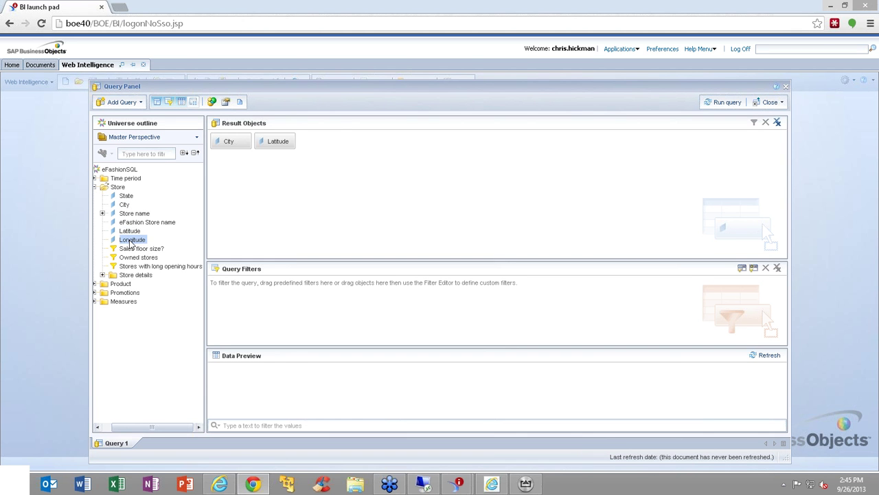
pyautogui.doubleClick(131, 240)
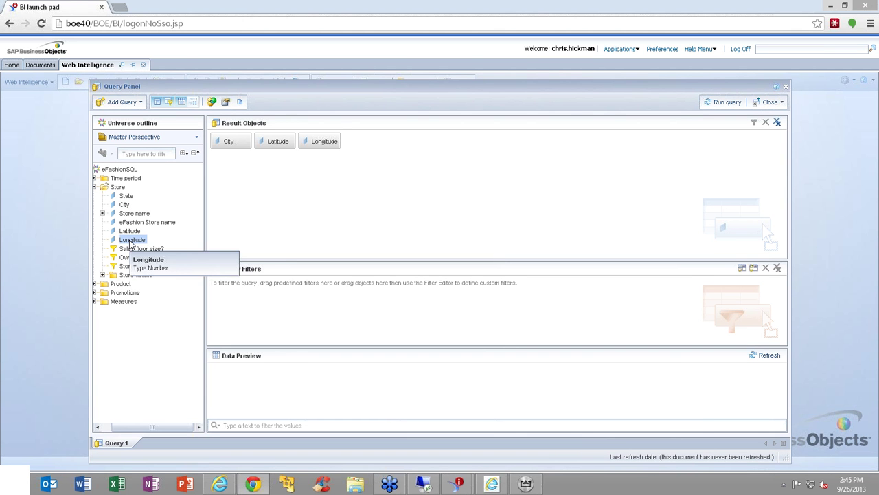
pyautogui.click(107, 429)
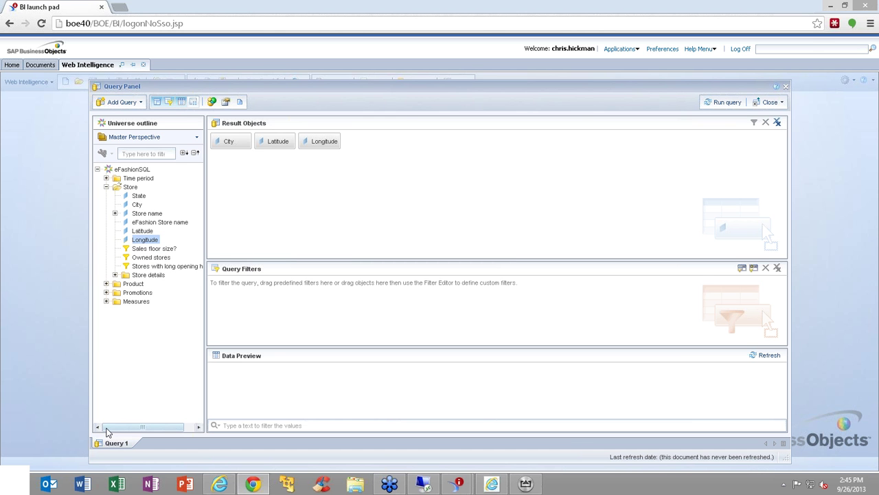
pyautogui.moveTo(135, 301); pyautogui.dragTo(365, 142)
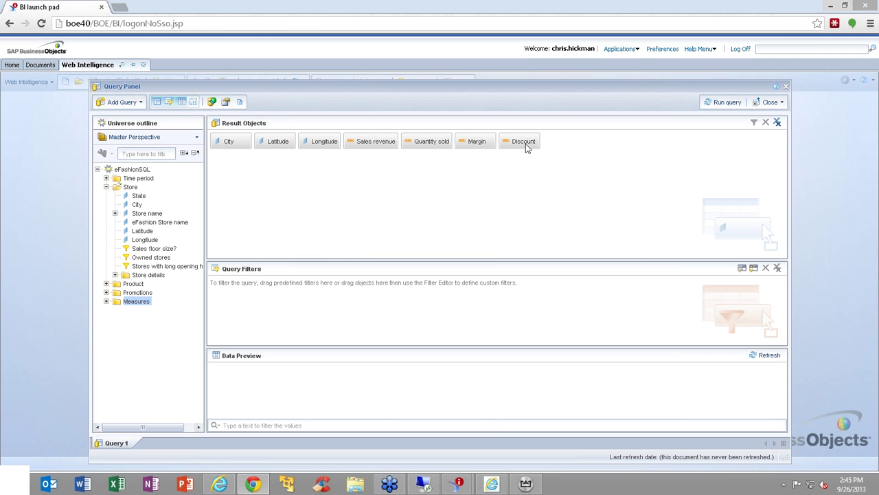
pyautogui.moveTo(526, 148)
# - Run the query and rename the resulting city table from Block 1 to map_lt2_lo3_poi1
pyautogui.click(721, 105)
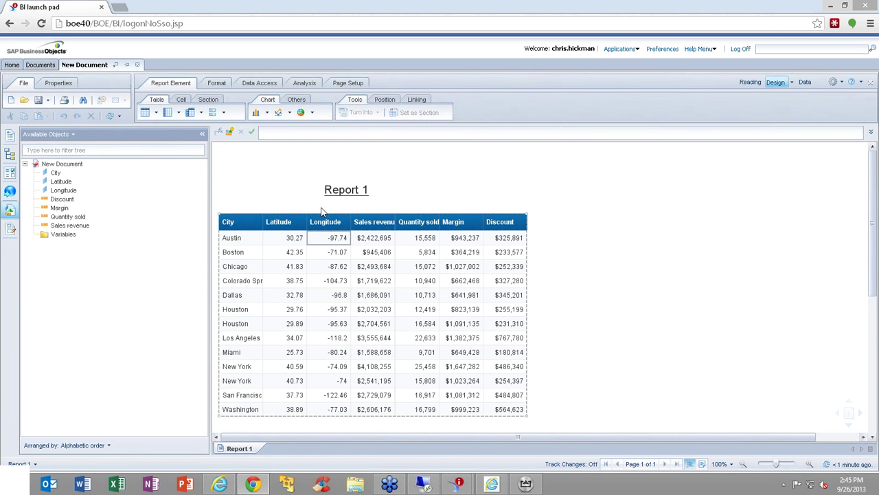
pyautogui.rightClick(321, 213)
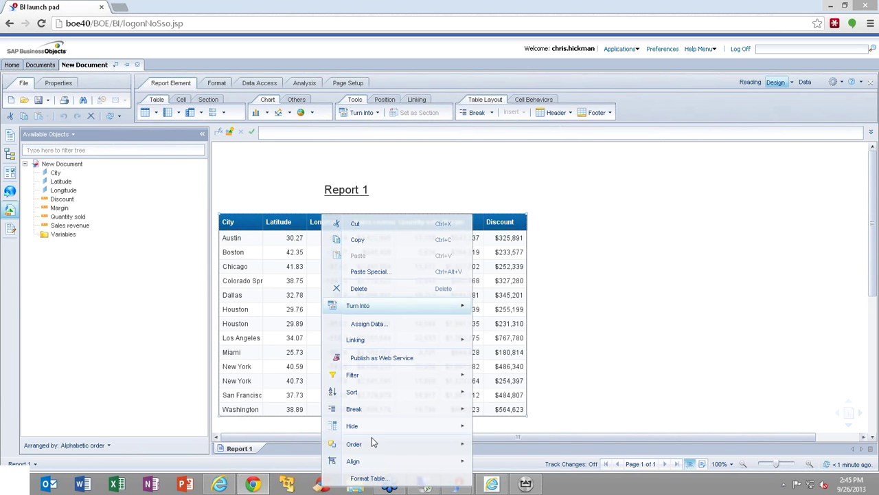
pyautogui.click(371, 478)
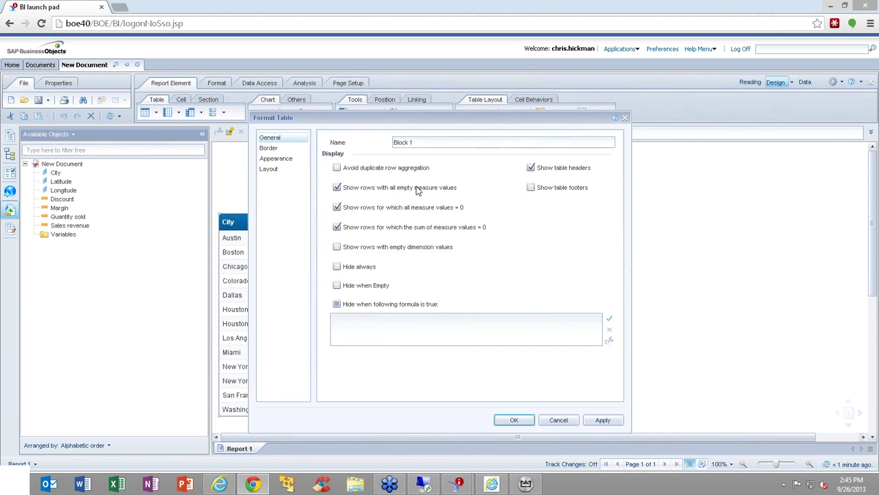
pyautogui.moveTo(418, 142); pyautogui.dragTo(381, 150)
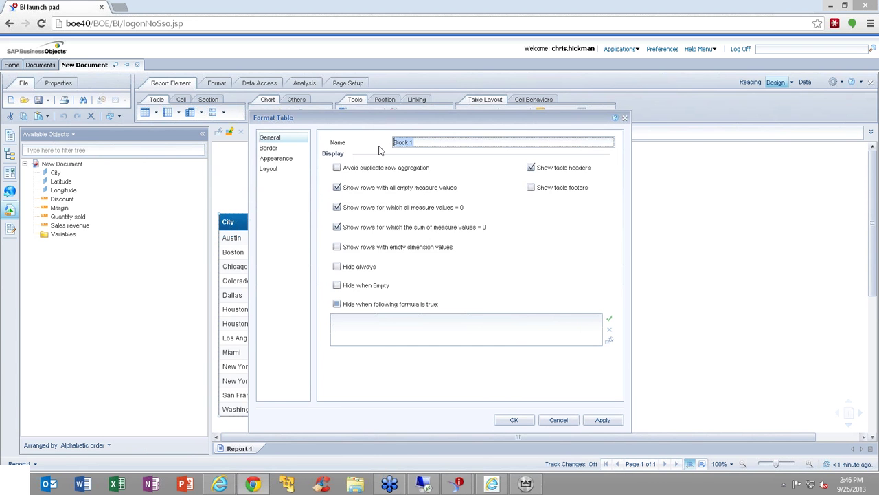
pyautogui.write('map_t')
pyautogui.moveTo(375, 115); pyautogui.dragTo(533, 109)
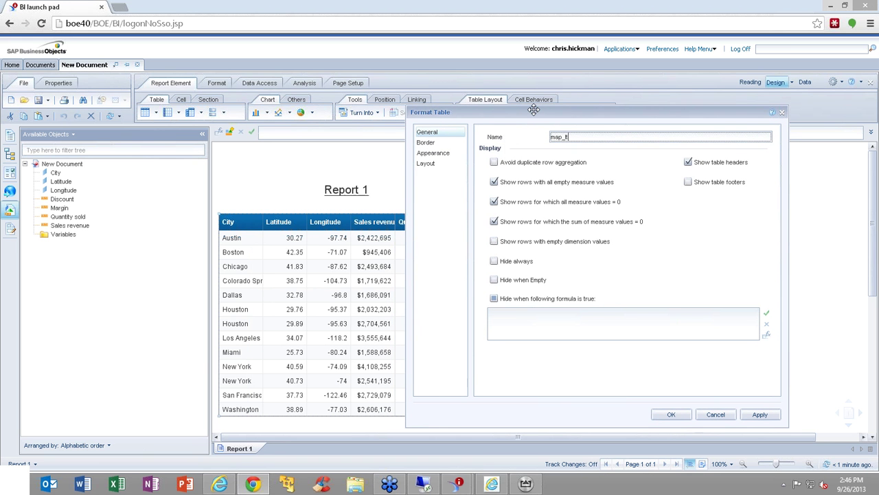
pyautogui.write('2_lo3_poi1')
# - Confirm the table name and save the report as Sales Revenue Map in Public Folders' CH folder
pyautogui.click(668, 415)
pyautogui.click(247, 300)
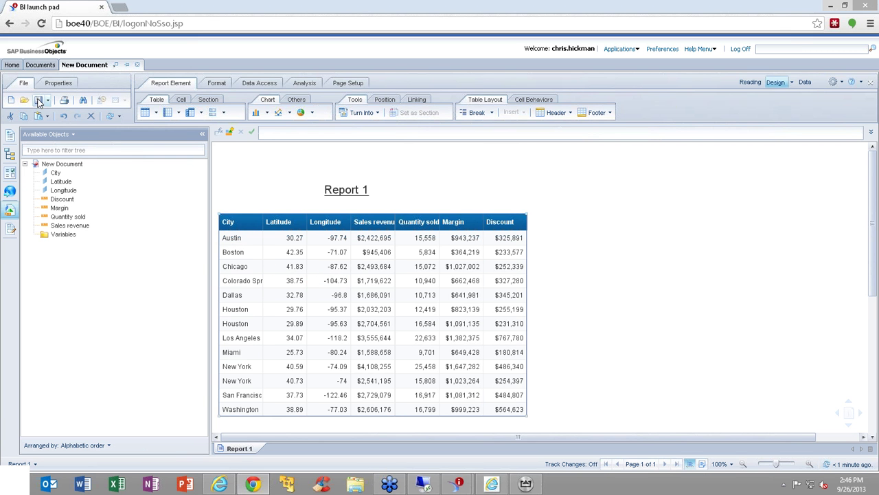
pyautogui.click(38, 102)
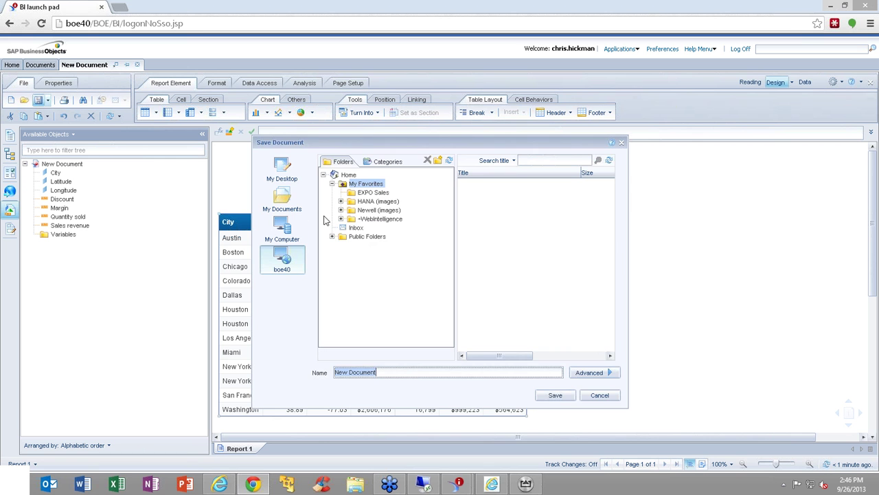
pyautogui.click(332, 236)
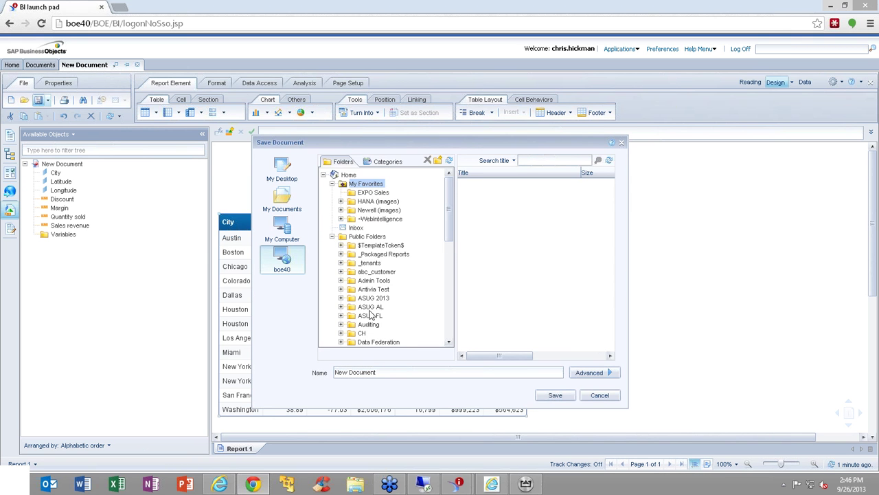
pyautogui.scroll(-1, 385, 289)
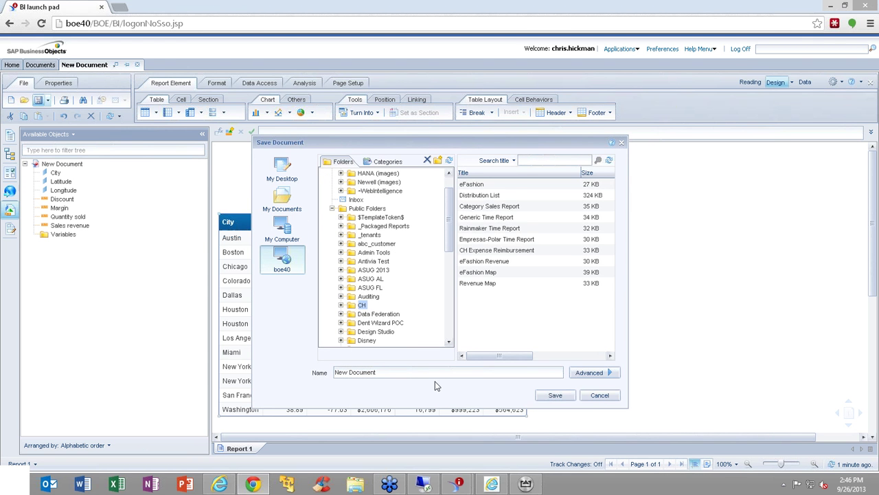
pyautogui.moveTo(423, 375); pyautogui.dragTo(300, 372)
pyautogui.write('Sales Revenue Map')
pyautogui.click(555, 395)
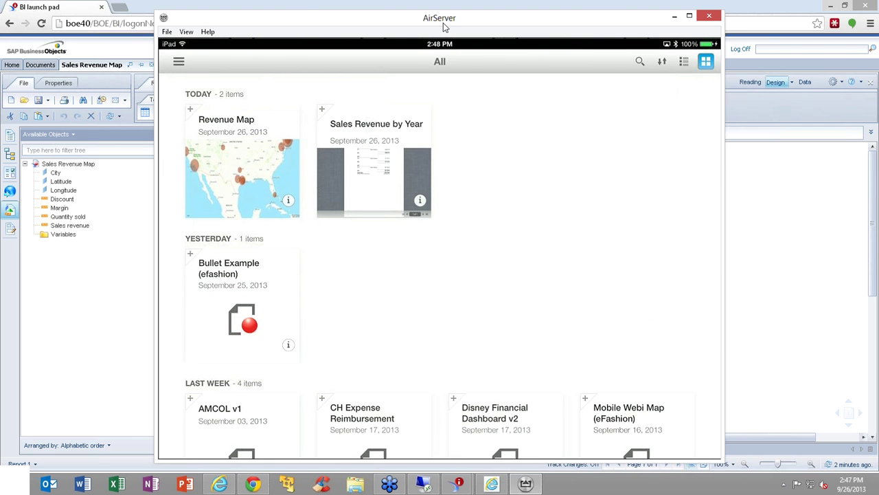
# - Move the AirServer mirror to the right half and open BI launch pad's Documents list
pyautogui.moveTo(444, 26); pyautogui.dragTo(694, 33)
pyautogui.click(40, 66)
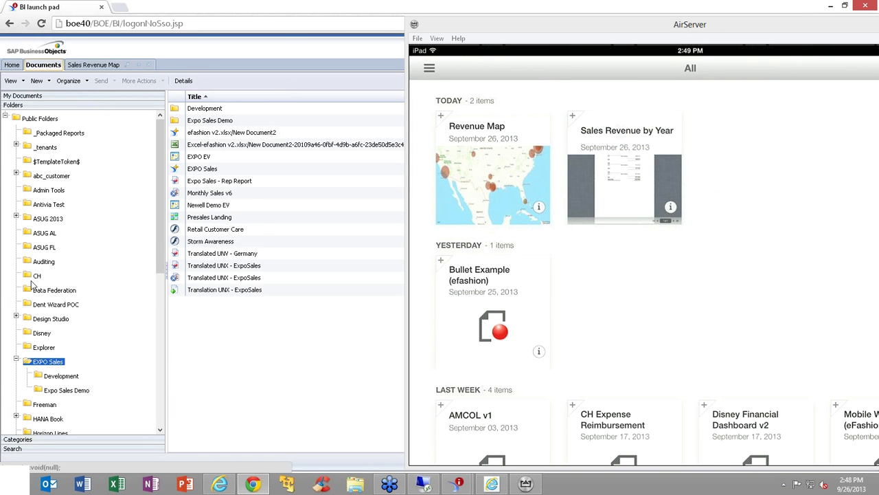
# - Tick the Mobile corporate category for Sales Revenue Map in the CH folder
pyautogui.click(87, 275)
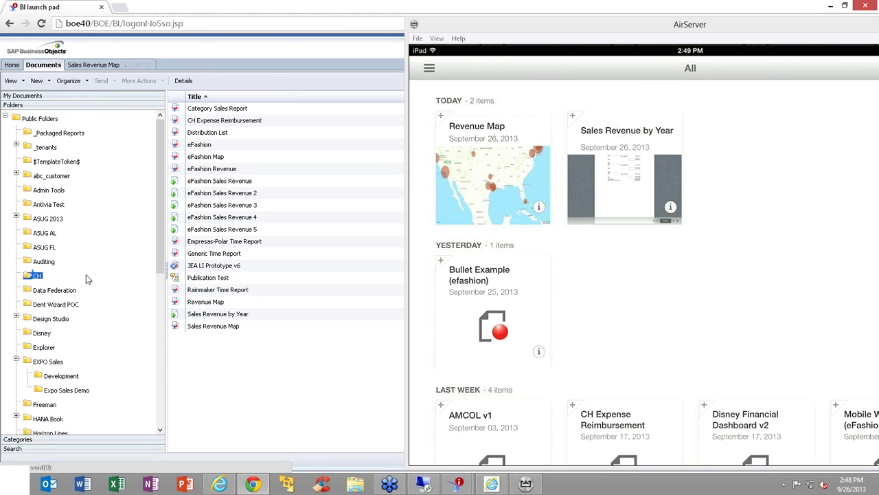
pyautogui.rightClick(202, 327)
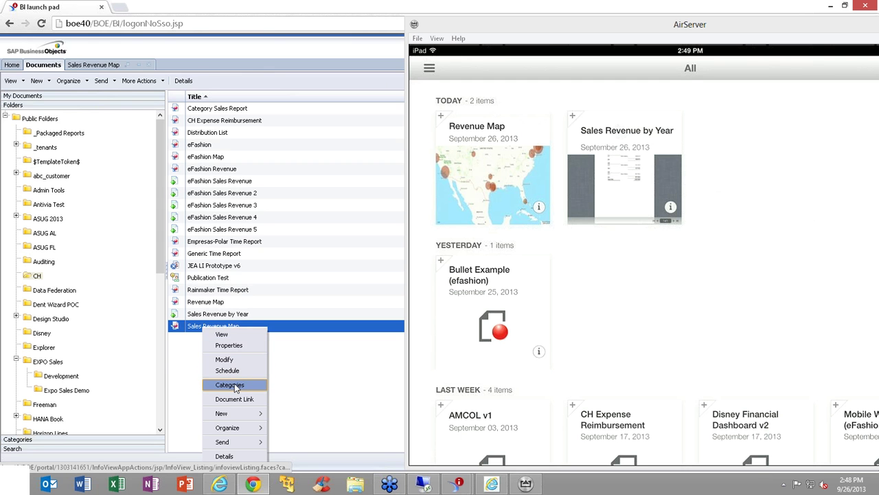
pyautogui.click(235, 386)
pyautogui.click(34, 138)
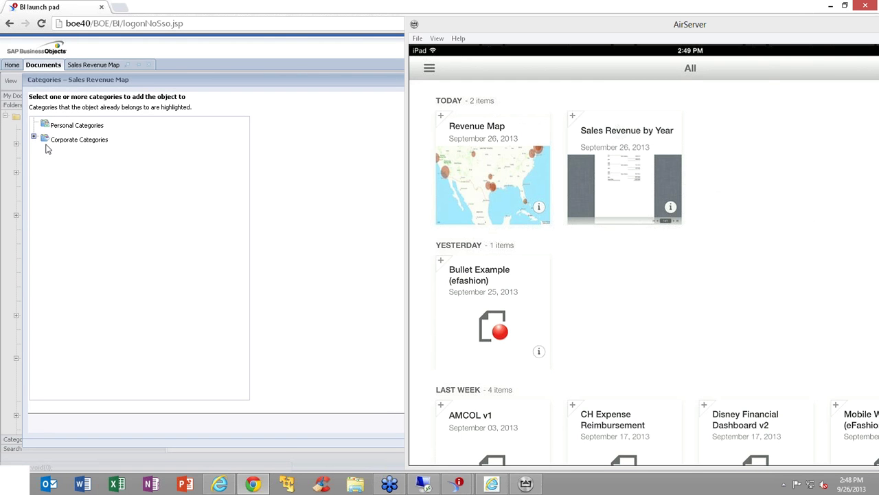
pyautogui.click(70, 153)
pyautogui.moveTo(772, 28); pyautogui.dragTo(508, 30)
pyautogui.click(658, 27)
pyautogui.click(811, 422)
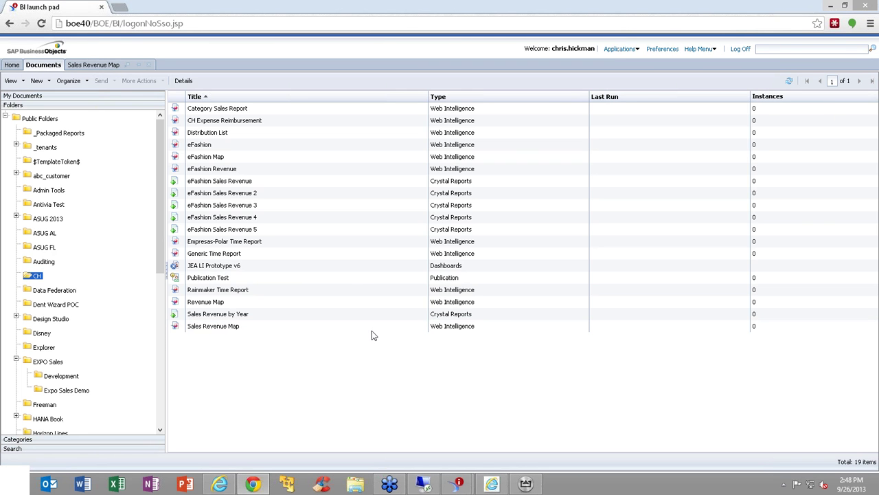
# - Restore the AirServer iPad mirror to view Sales Revenue Map's revenue bubbles over US cities, then minimize it
pyautogui.click(526, 484)
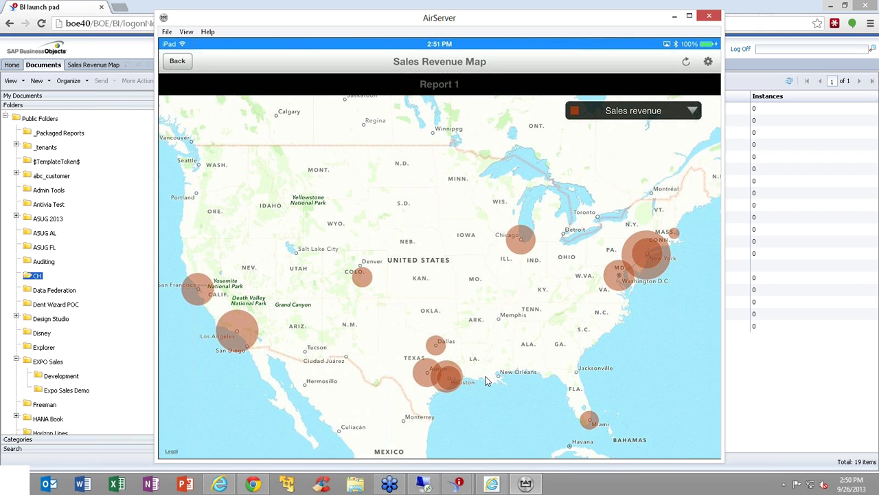
pyautogui.click(675, 17)
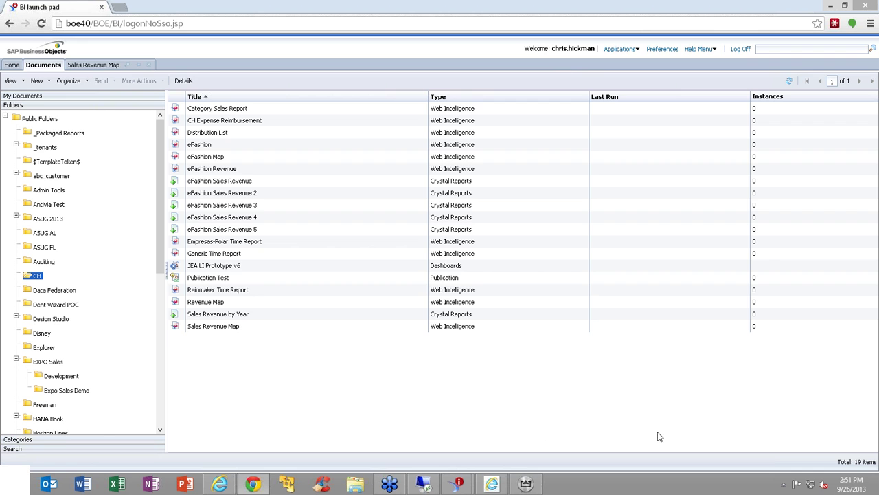
# - Minimize the BI launch pad browser to reveal the Windows desktop
pyautogui.click(878, 487)
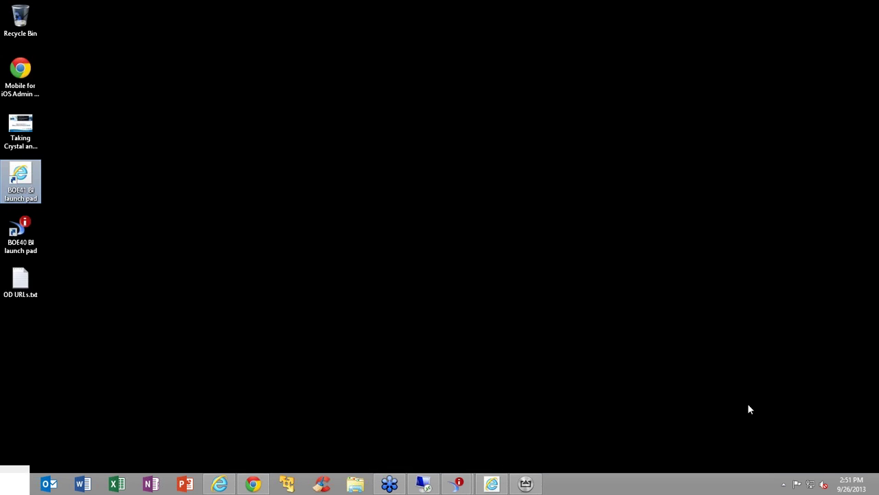
# - Open Taking Crystal and Webi Mobile.pptx from the desktop in PowerPoint
pyautogui.click(23, 142)
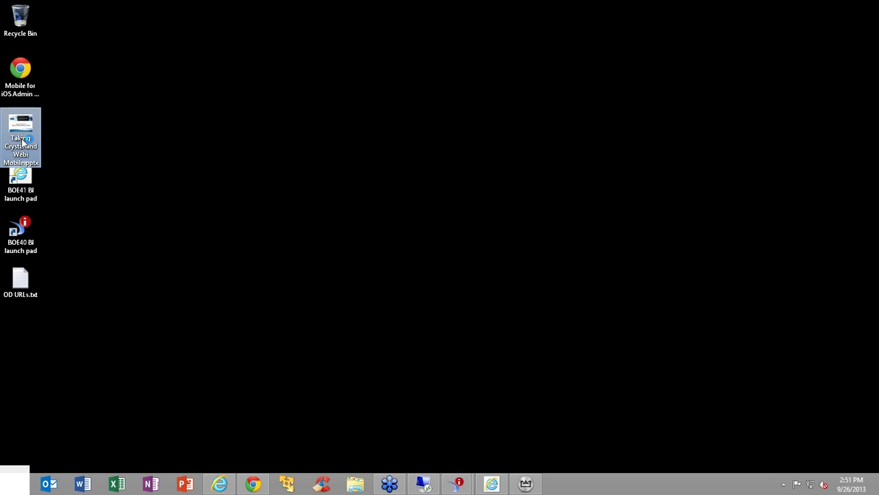
pyautogui.doubleClick(22, 142)
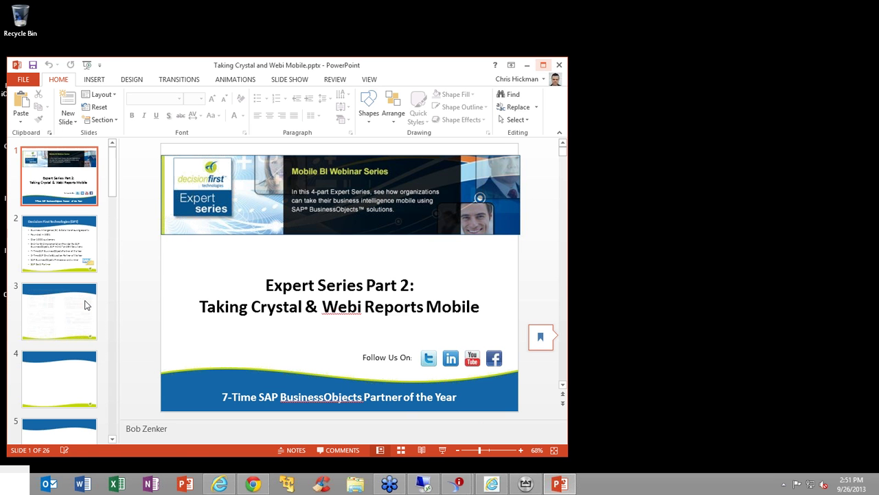
# - Present slide 22, 'Take Aways', as a full-screen slide show
pyautogui.scroll(-10, 70, 242)
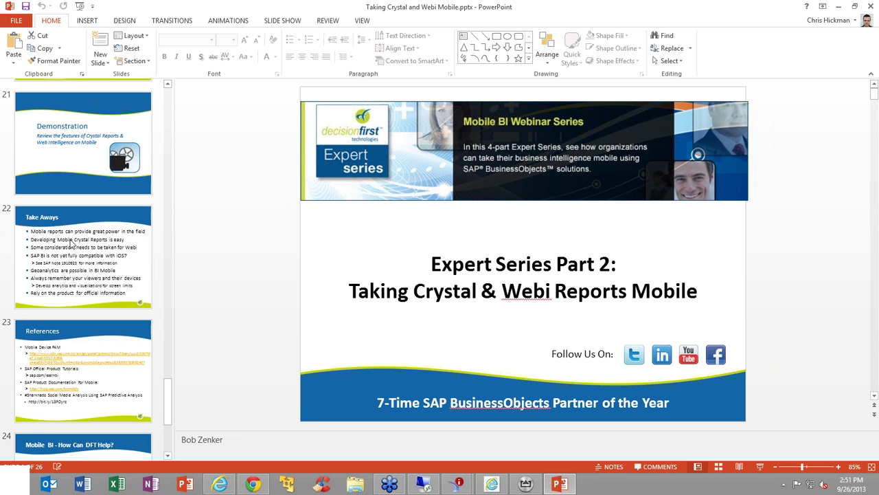
pyautogui.rightClick(71, 241)
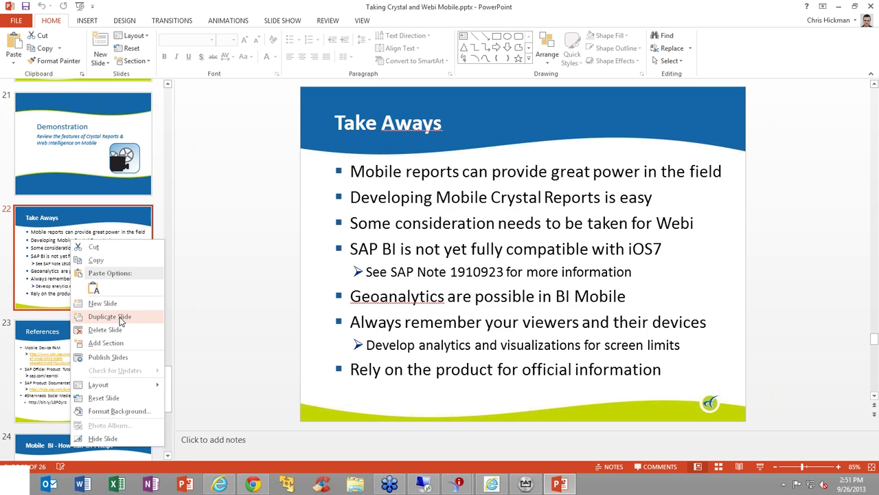
pyautogui.click(32, 248)
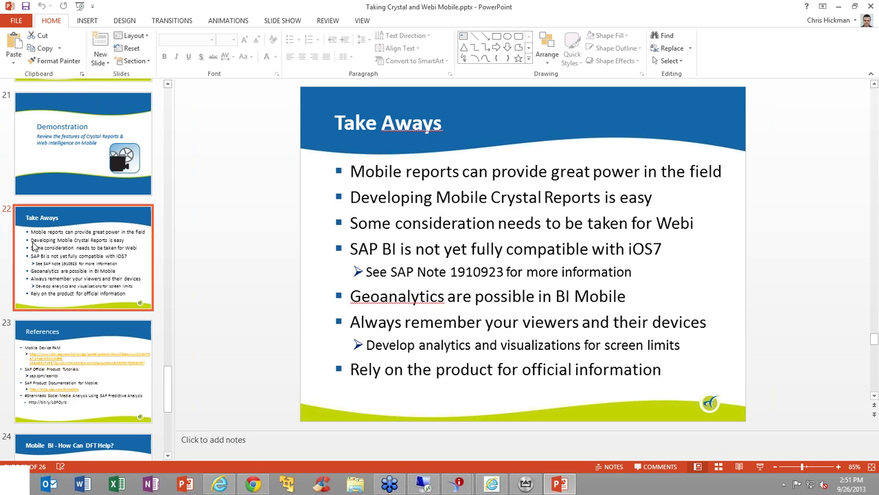
pyautogui.click(758, 468)
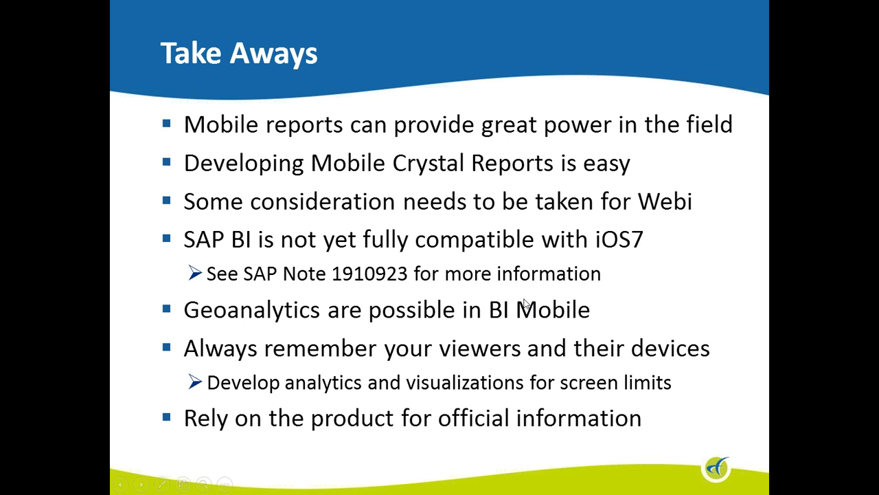